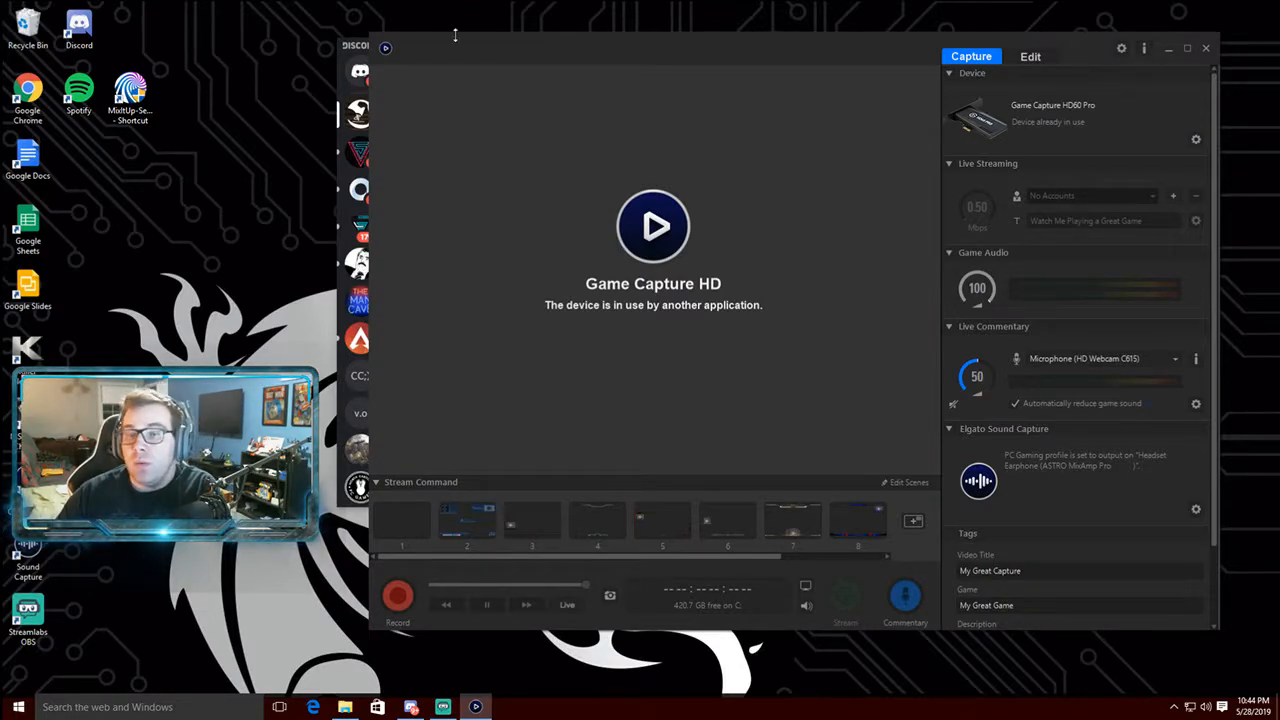
In the Game Capture HD60 Pro settings, choose Xbox One as input device, HDMI Audio as audio input and Standard HDMI color range
left_click_drag(591, 49, 411, 34)
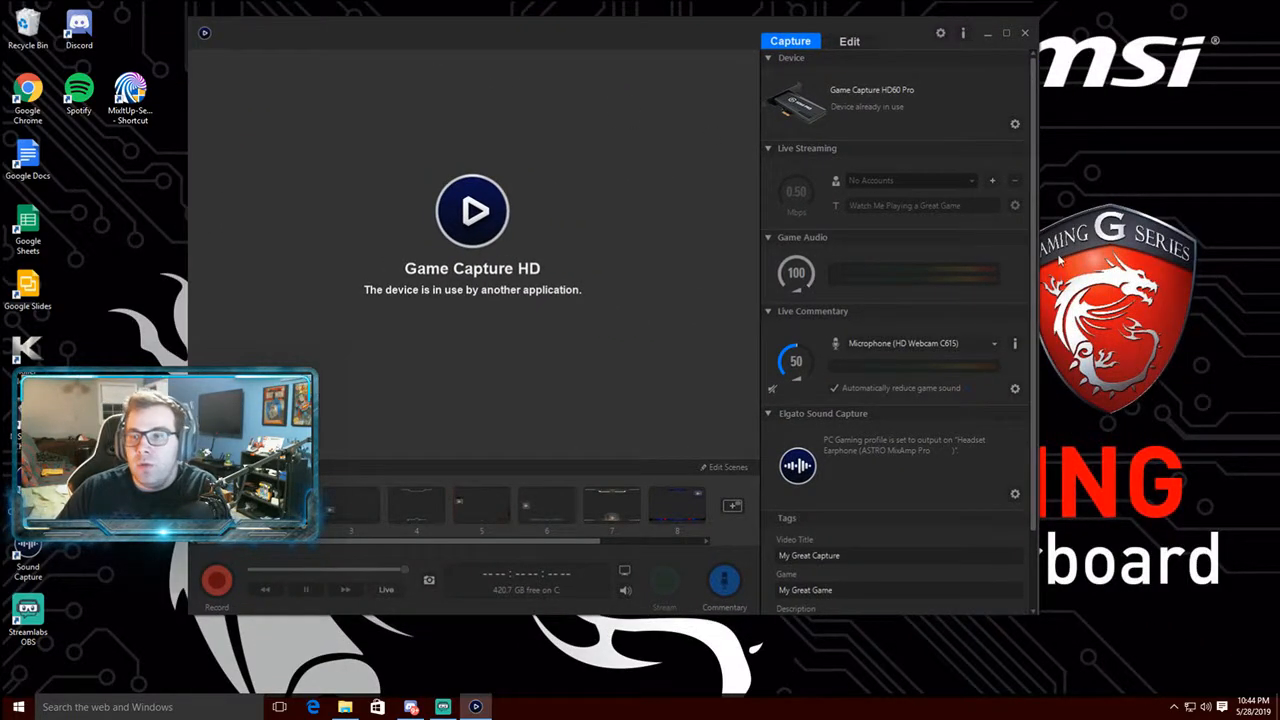
left_click(1014, 126)
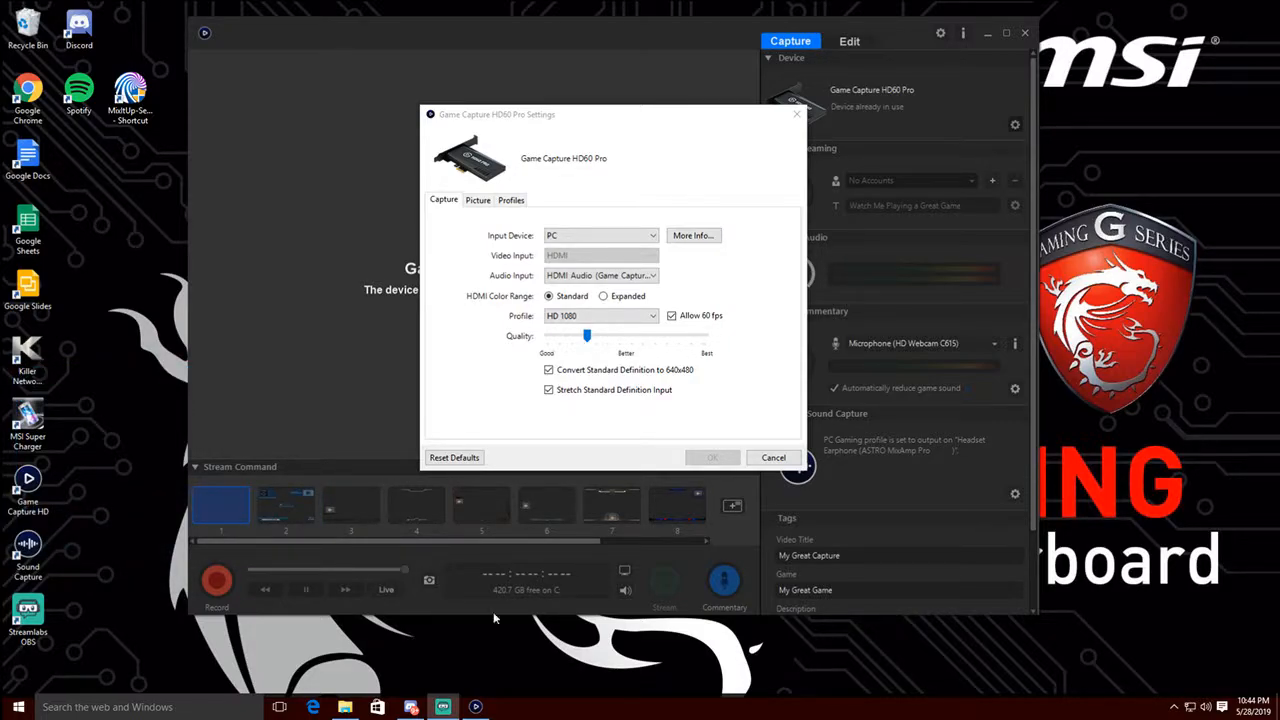
left_click(653, 238)
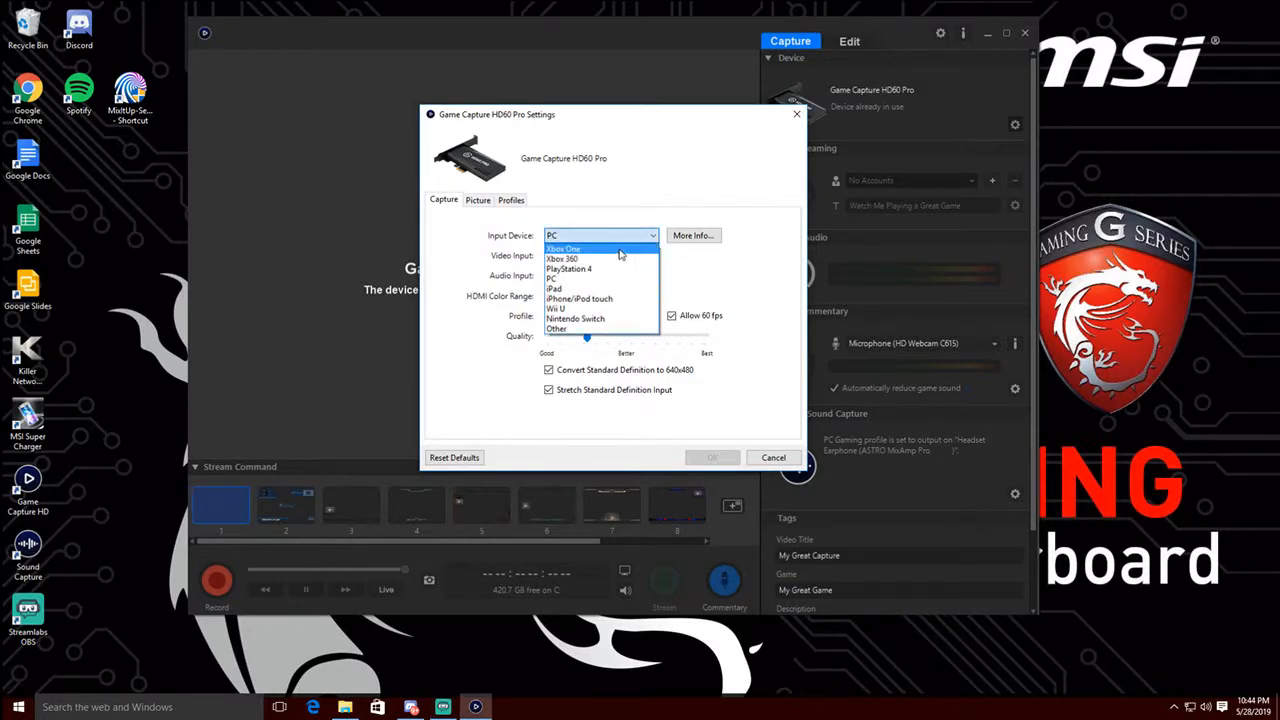
left_click(620, 250)
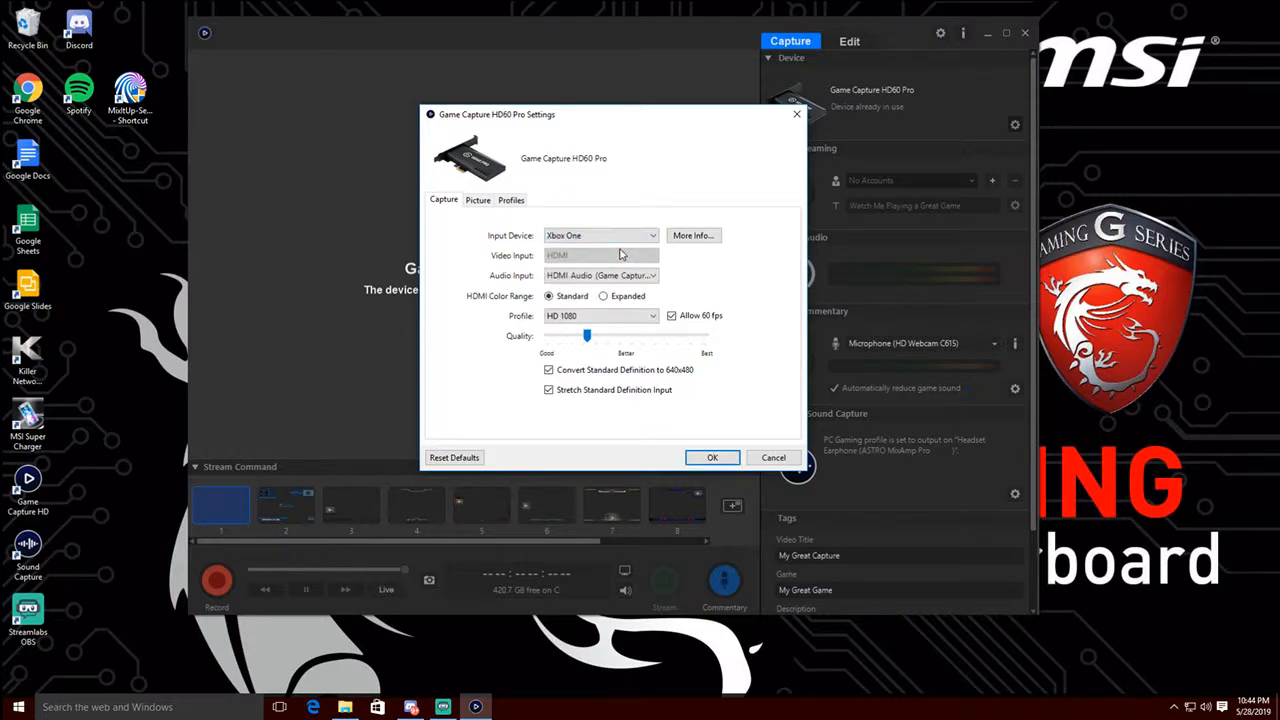
left_click(566, 280)
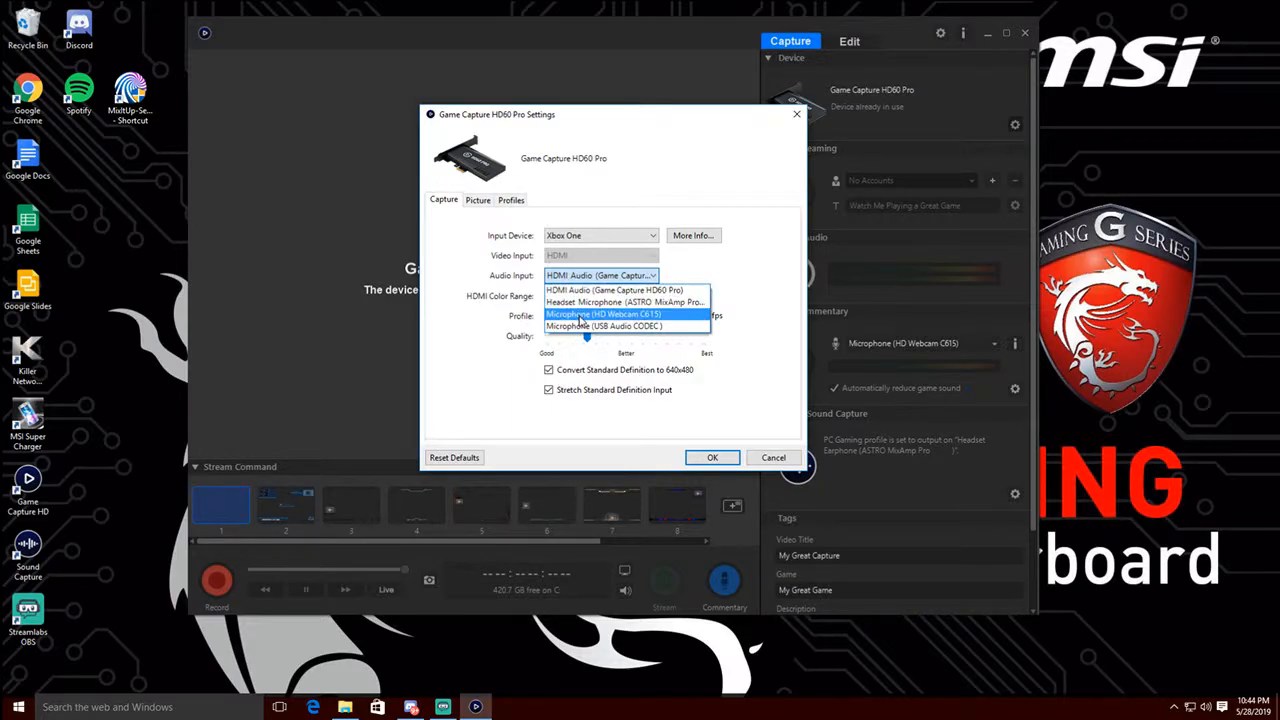
left_click(571, 292)
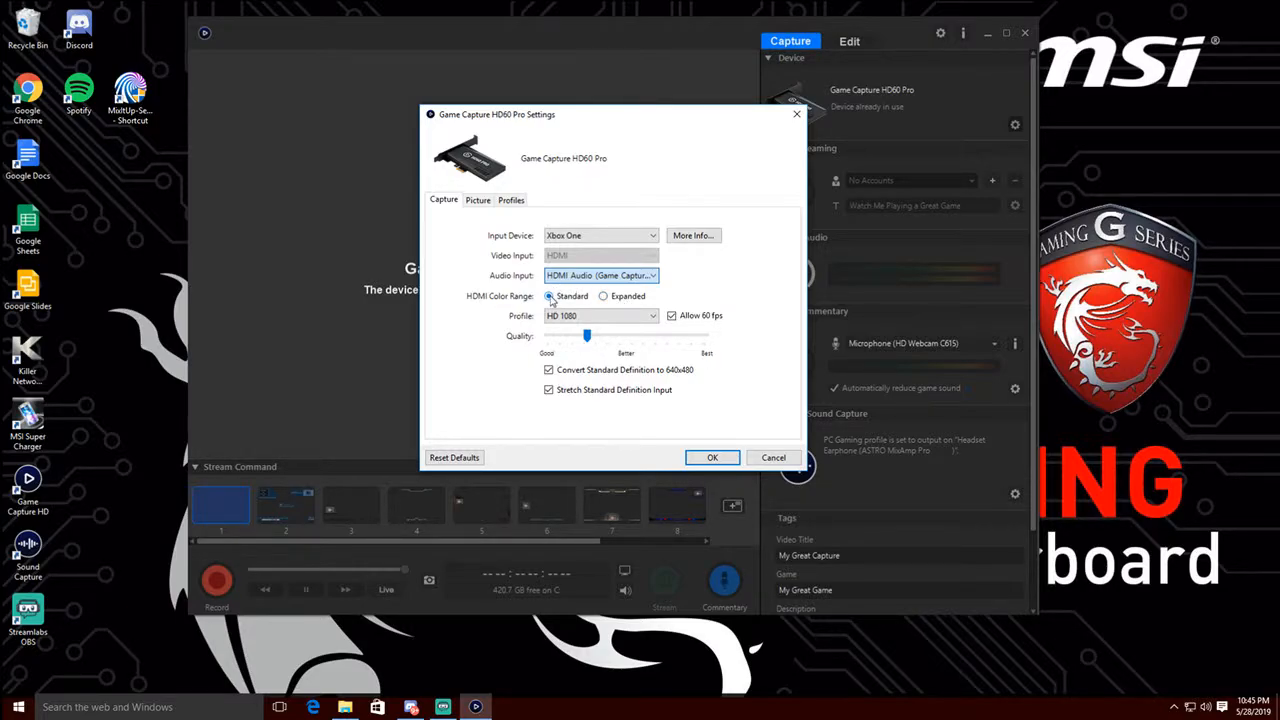
left_click(586, 294)
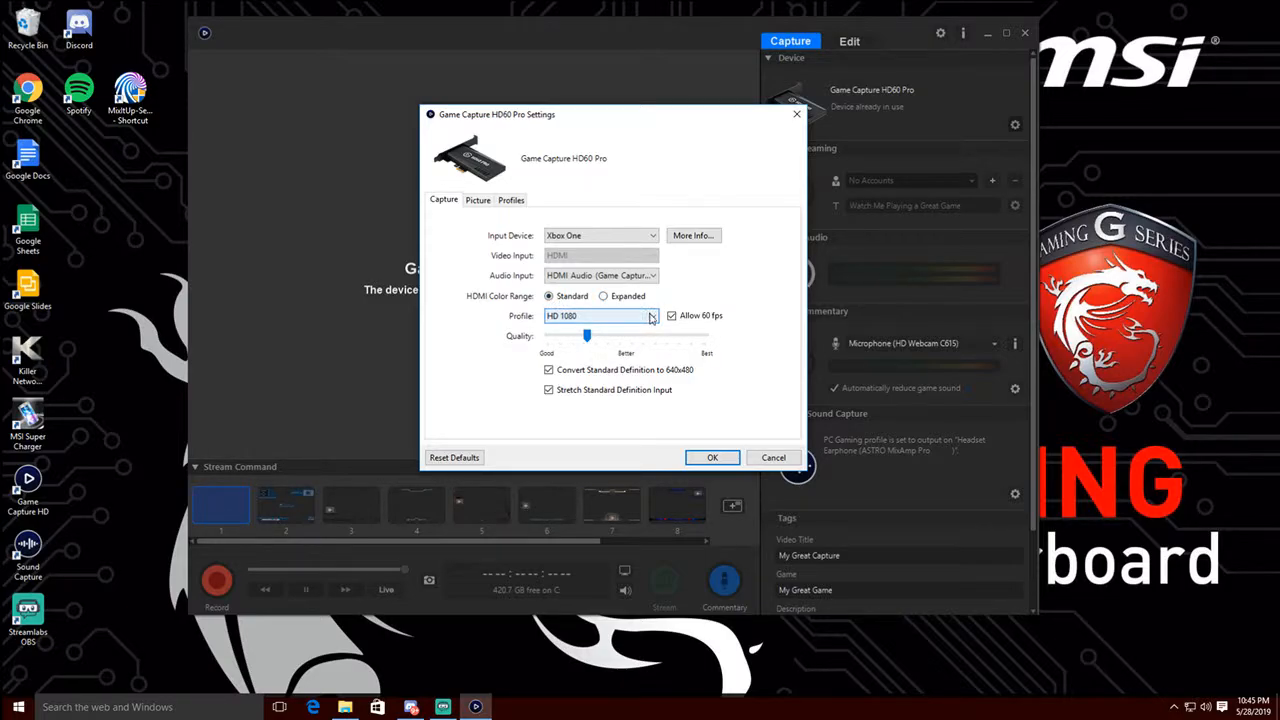
Set the capture profile to HD 1080 with quality slightly below Better, and apply the device settings
left_click(648, 317)
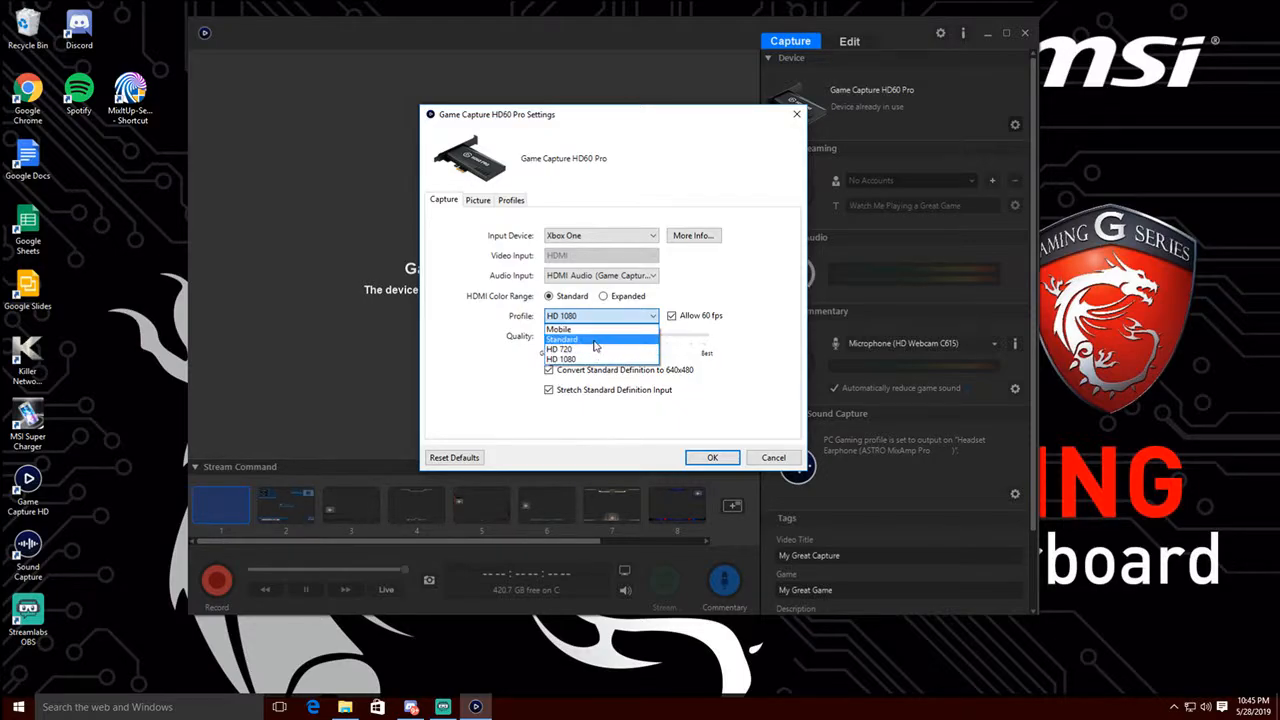
left_click(600, 350)
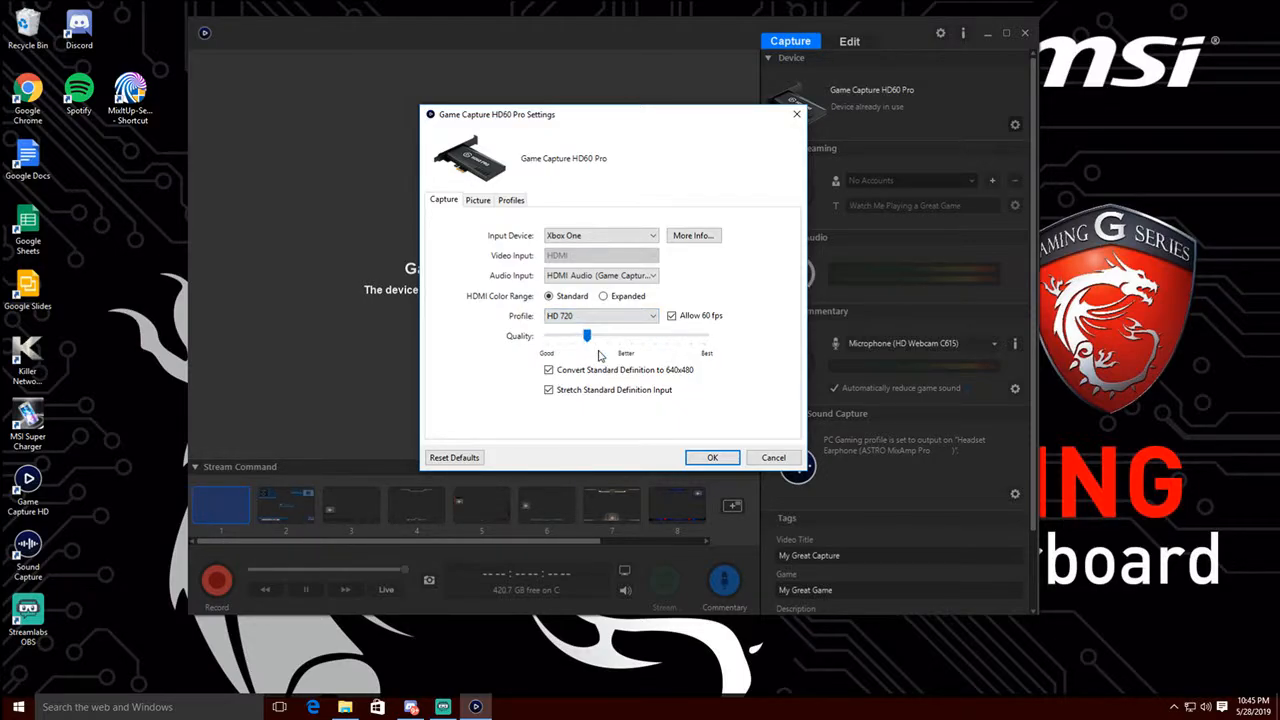
left_click(655, 320)
left_click(602, 365)
left_click_drag(589, 340, 705, 340)
left_click_drag(703, 340, 595, 344)
left_click(712, 459)
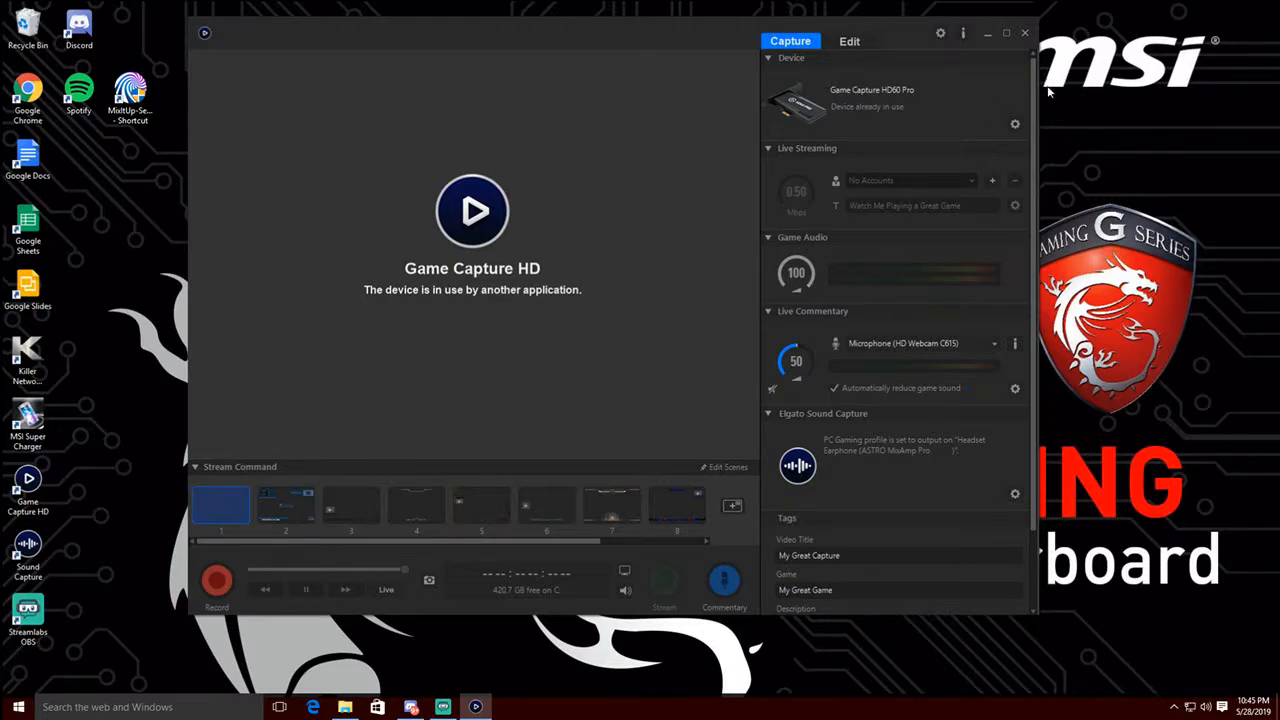
Review the Elgato Sound Capture settings for the PC Gaming profile and close them
mouse_move(808, 272)
scroll(808, 276, "down", 3)
scroll(814, 280, "up", 3)
left_click(1017, 496)
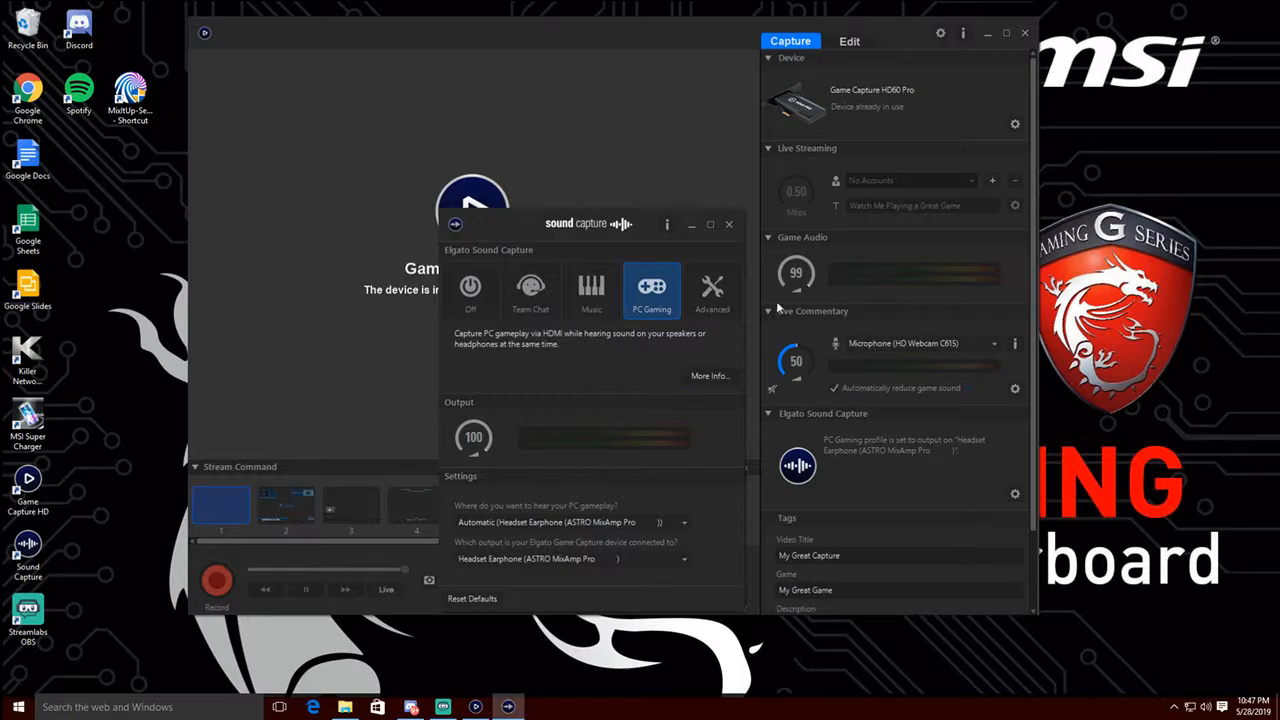
left_click(730, 226)
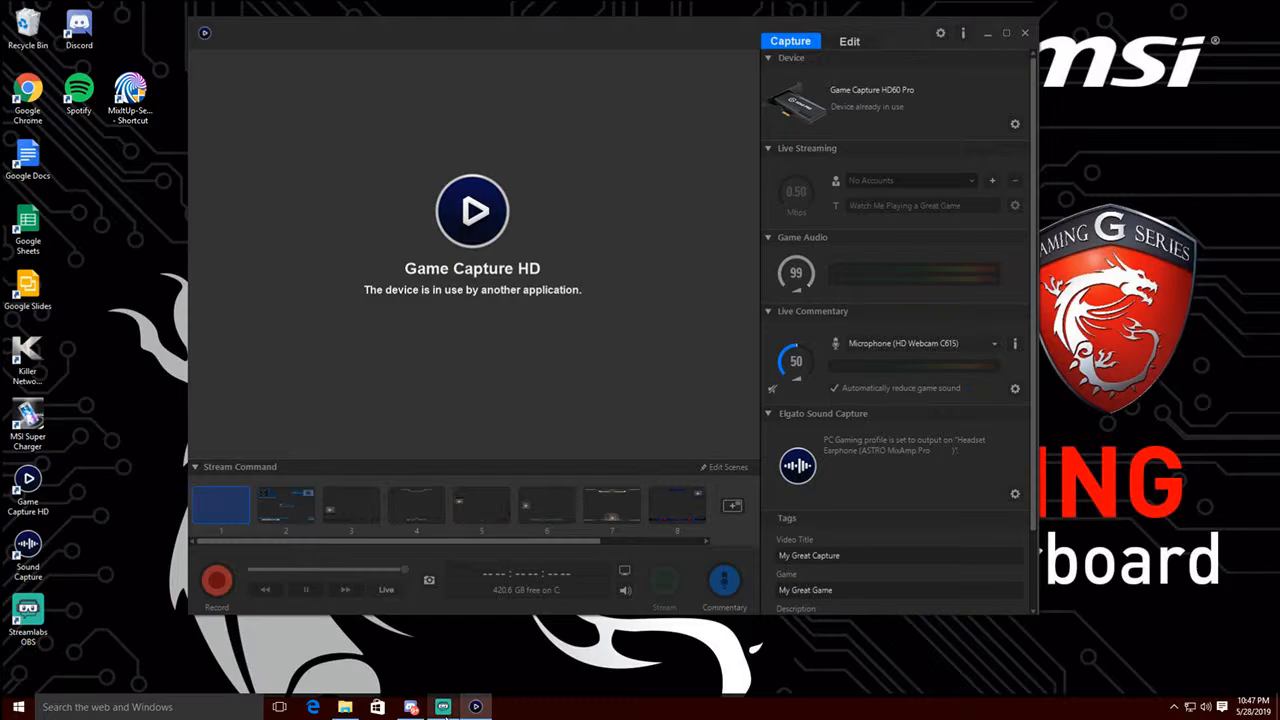
Recheck the Game Capture HD60 Pro capture settings and leave them without applying changes
mouse_move(445, 712)
mouse_move(784, 386)
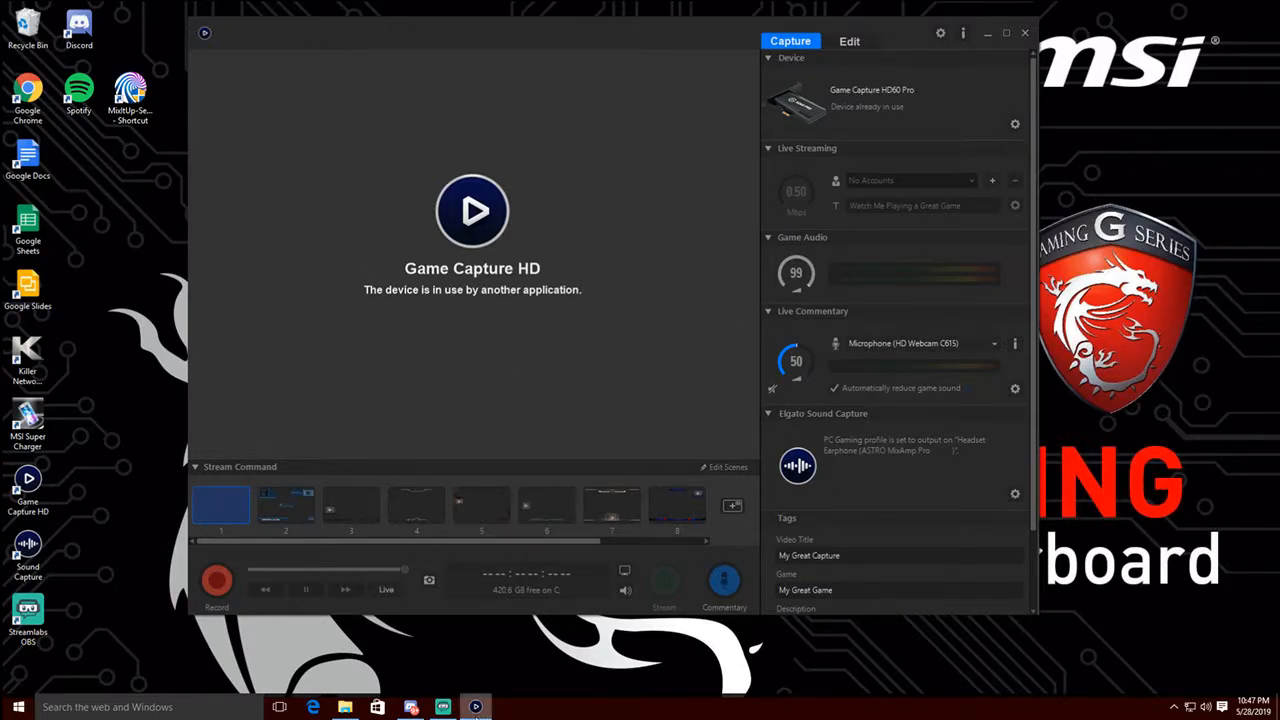
mouse_move(447, 711)
left_click(1015, 124)
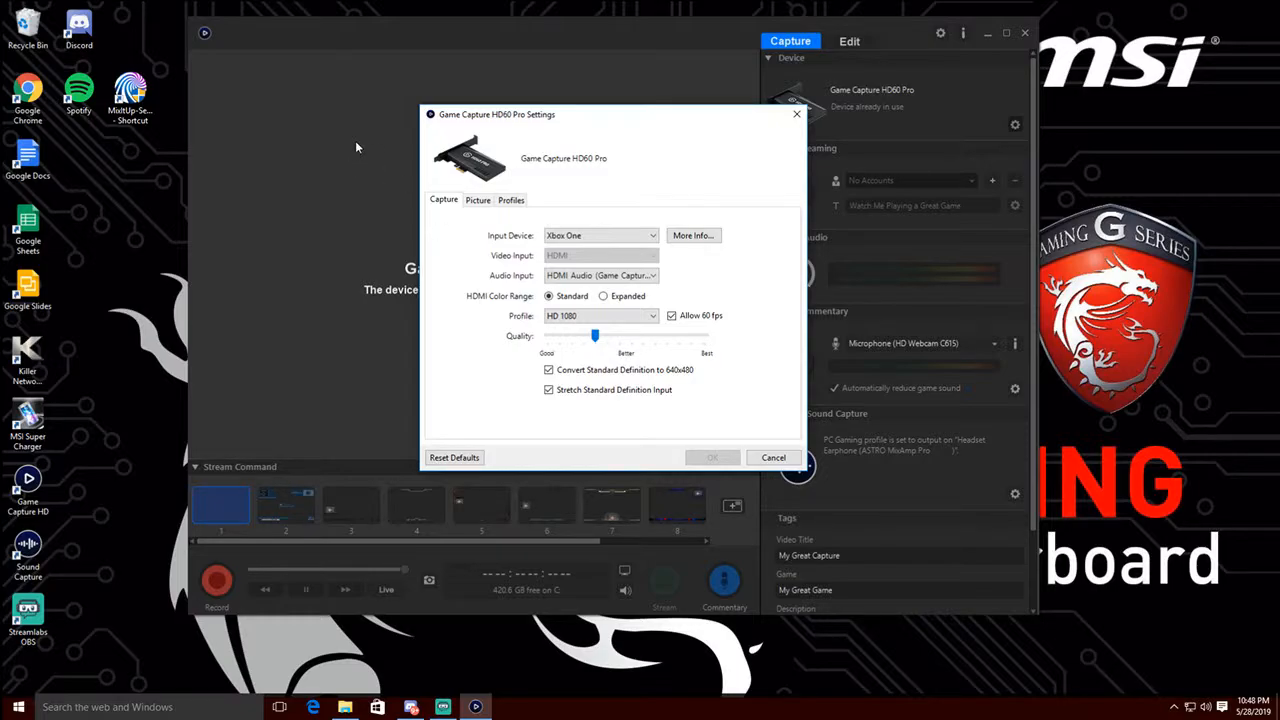
left_click(775, 458)
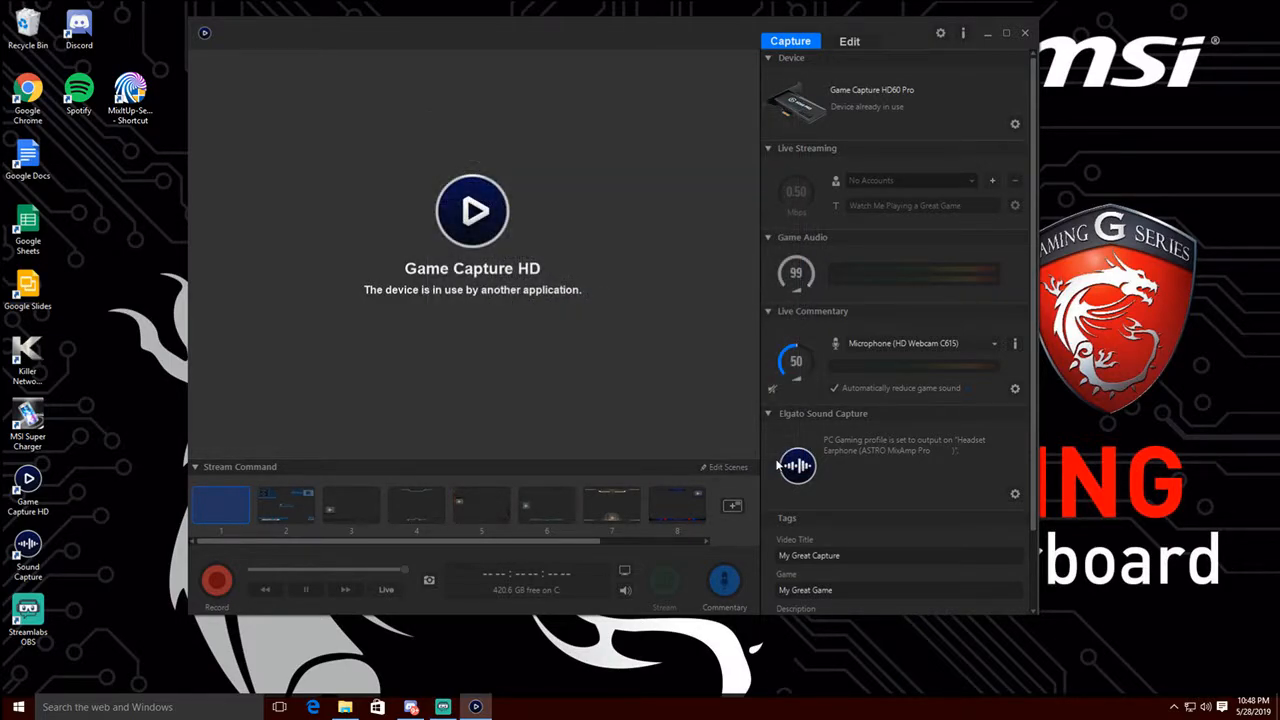
Minimize Game Capture HD, switch to Streamlabs OBS and go further down the scene's source list
left_click(987, 34)
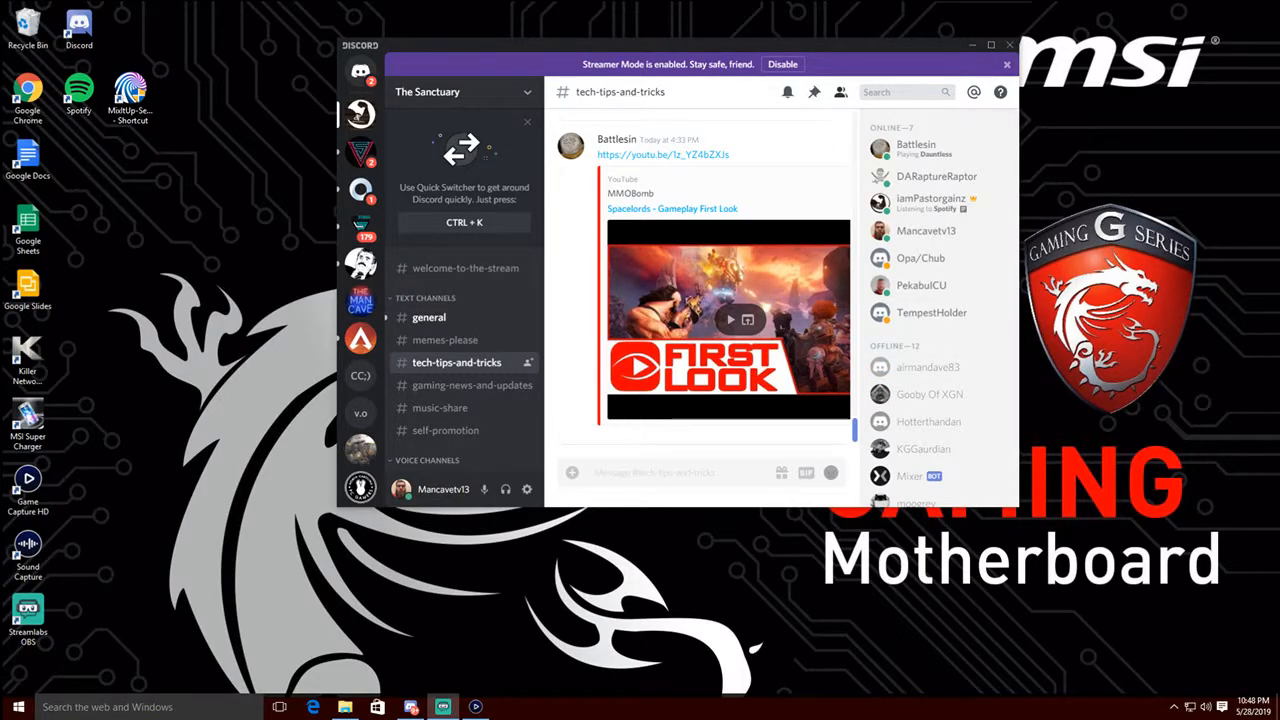
left_click_drag(1279, 440, 622, 0)
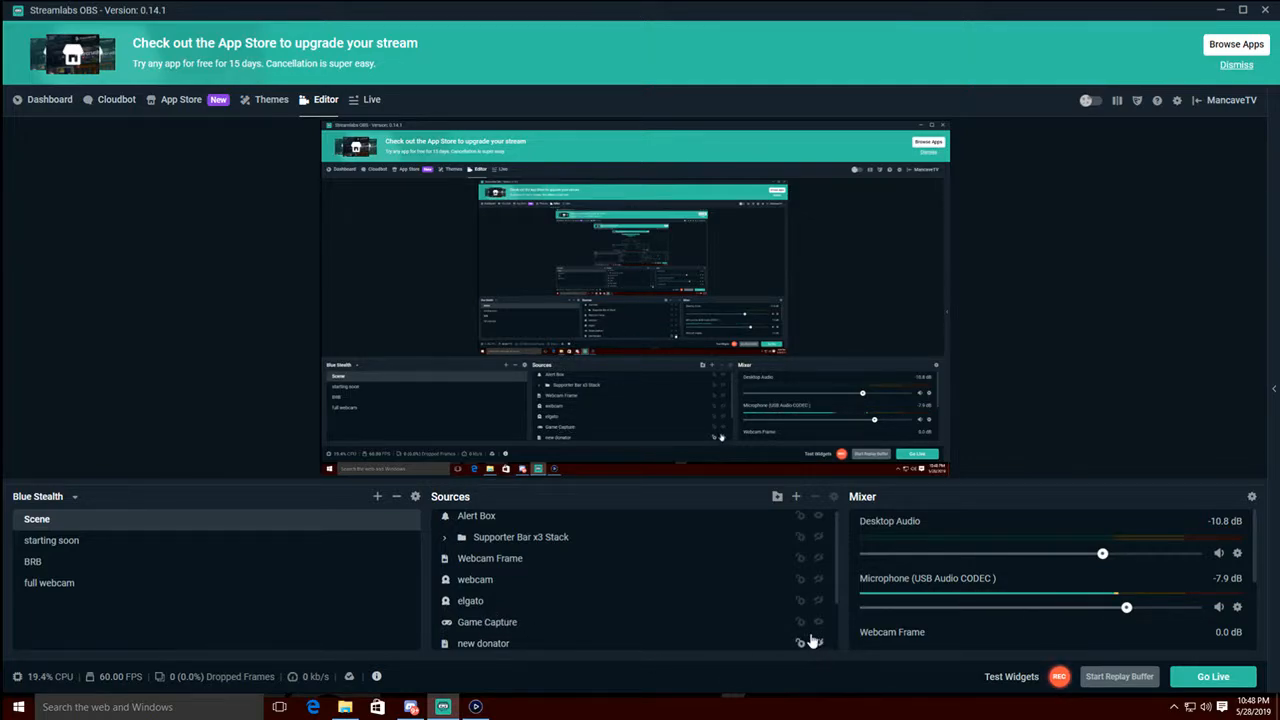
scroll(816, 645, "down", 2)
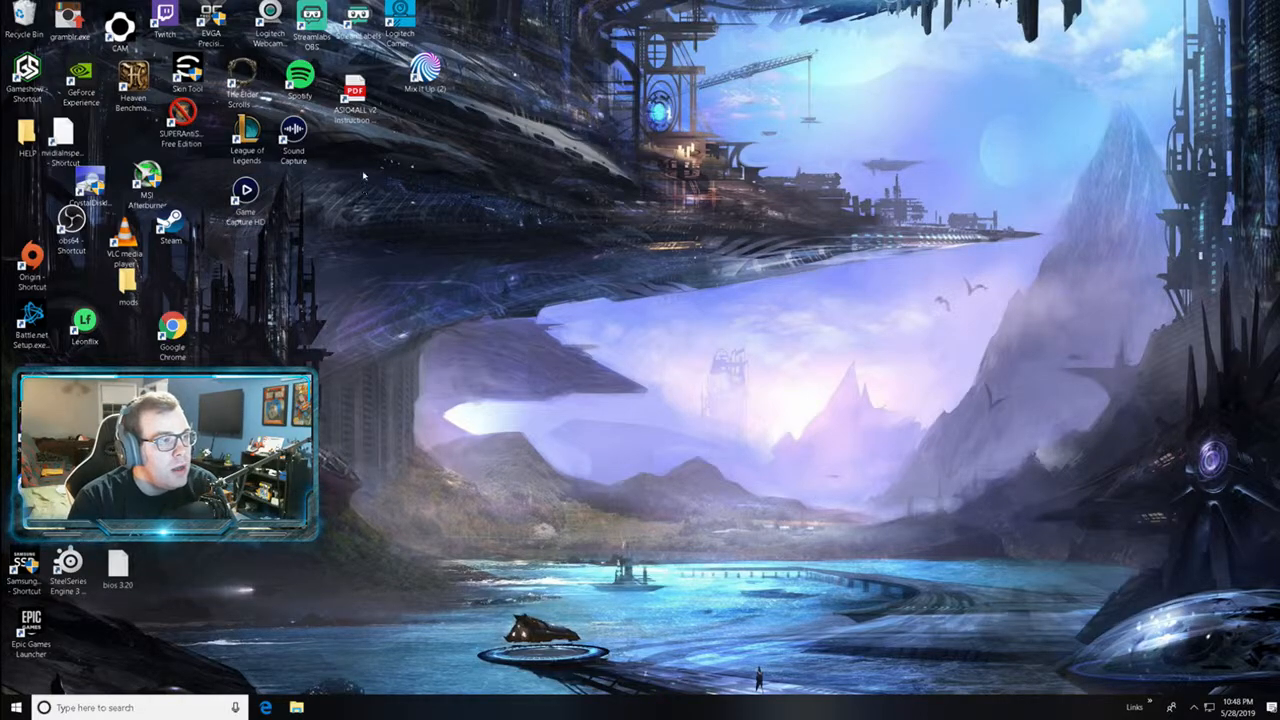
Launch Streamlabs OBS on the other PC's desktop and maximize its window
double_click(318, 30)
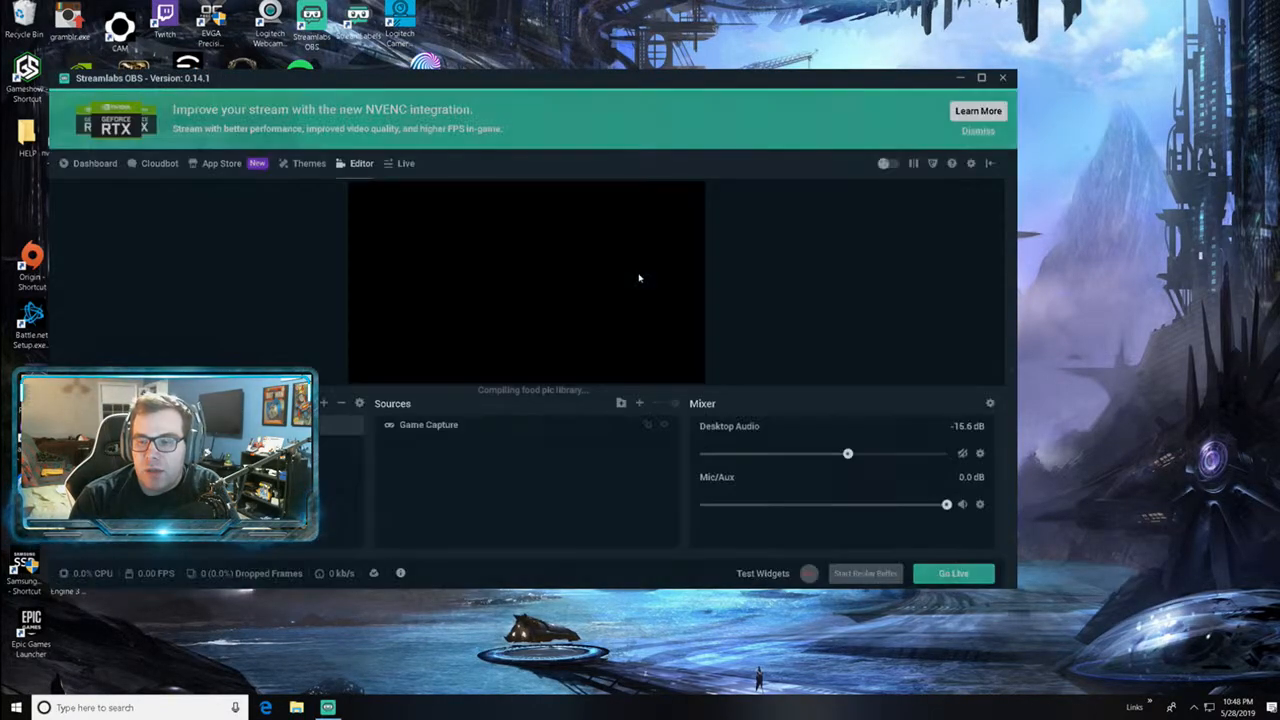
left_click_drag(608, 84, 840, 77)
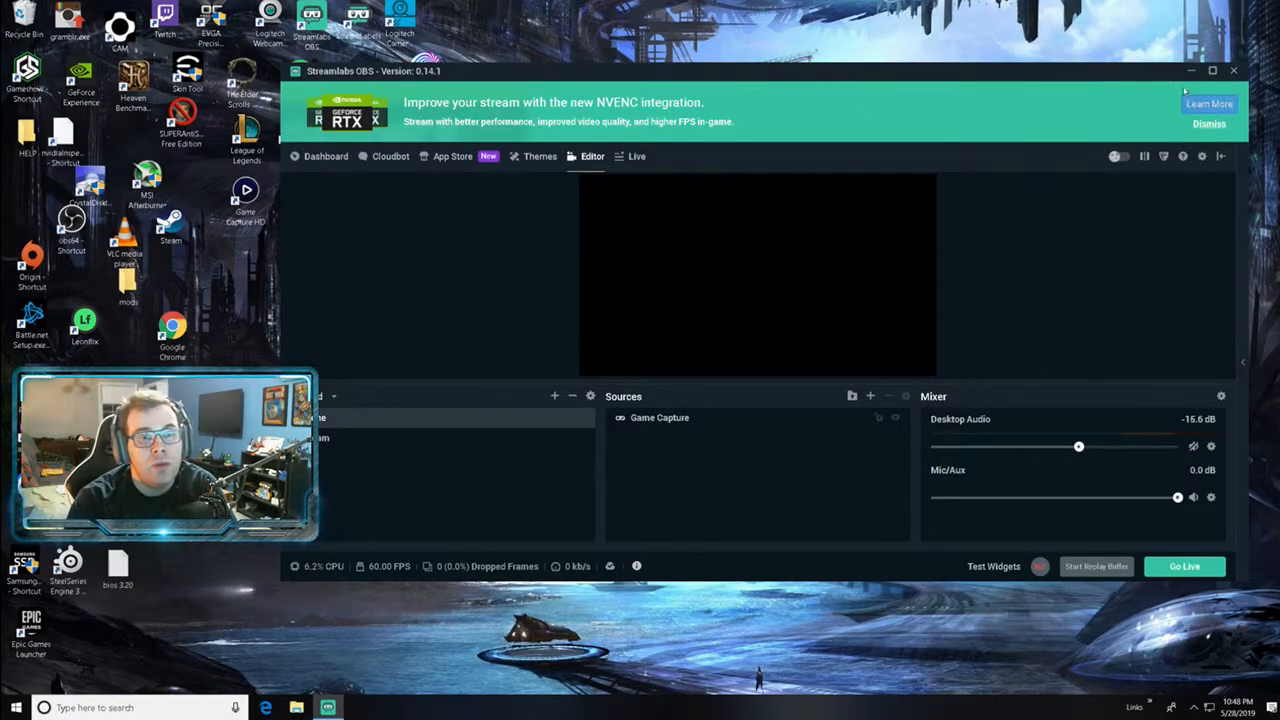
left_click(1213, 72)
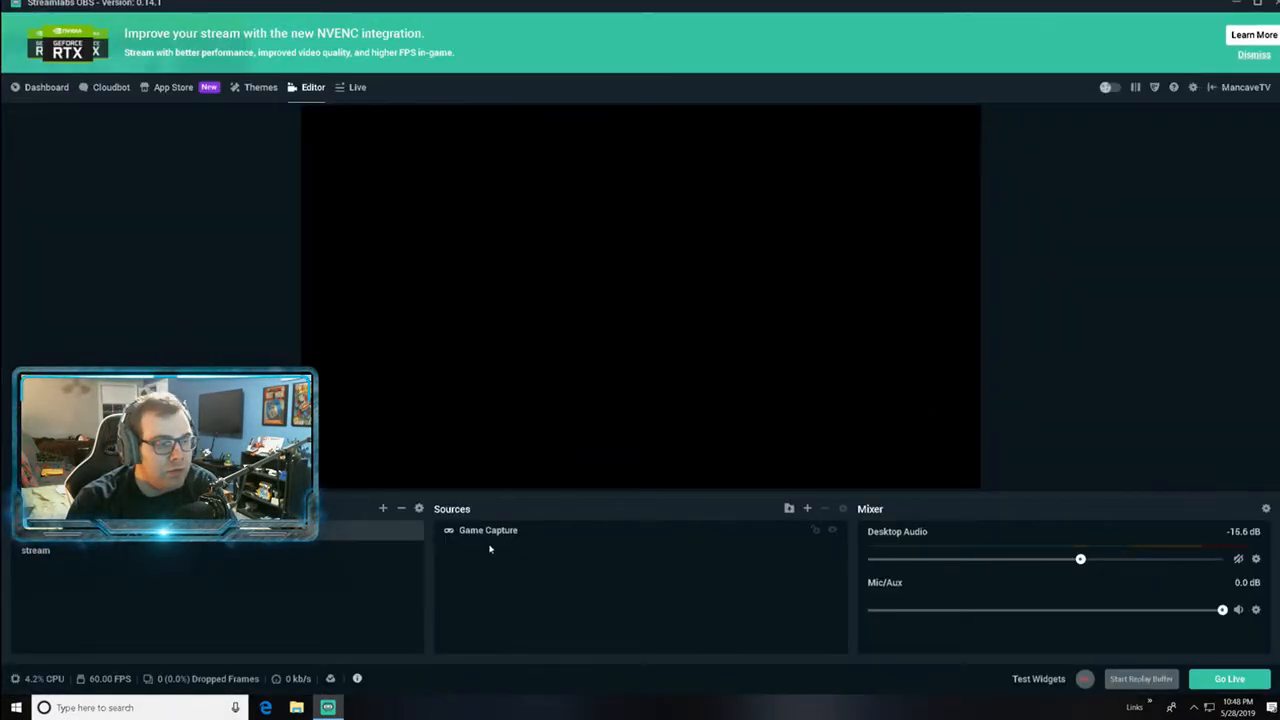
In the output settings, select Advanced output mode and the Software (x264) streaming encoder
left_click(1192, 87)
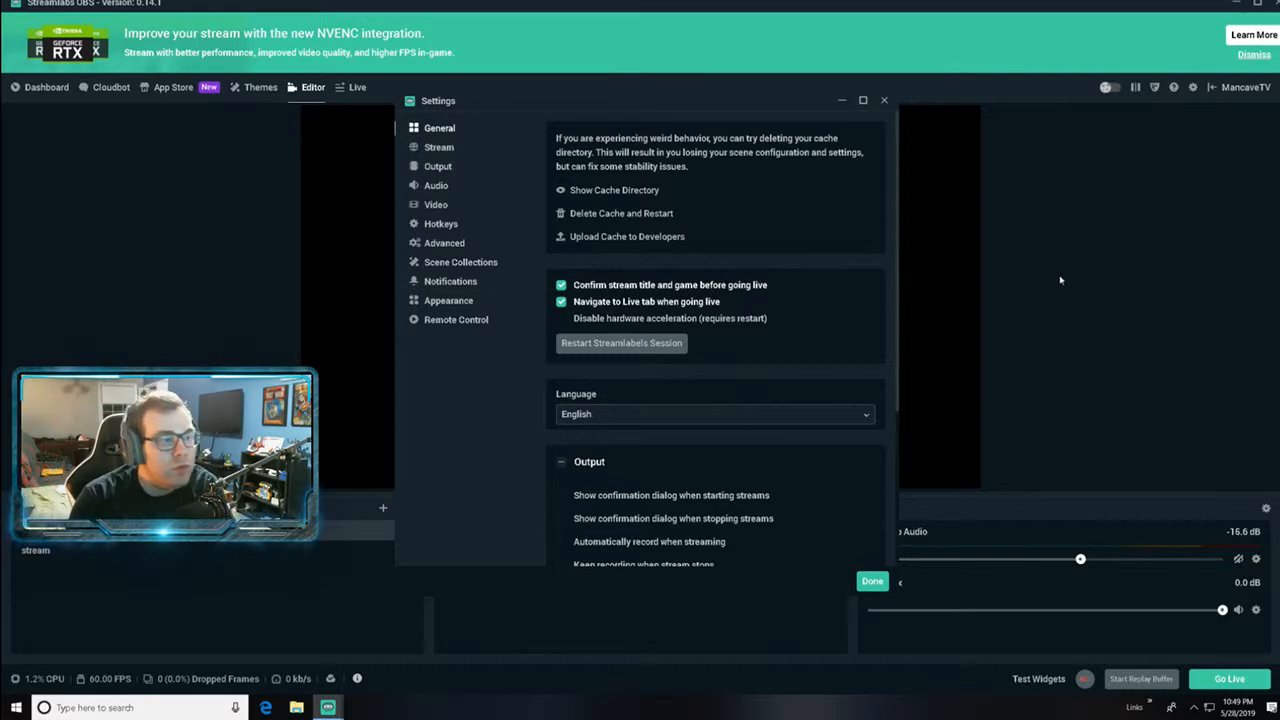
left_click(439, 167)
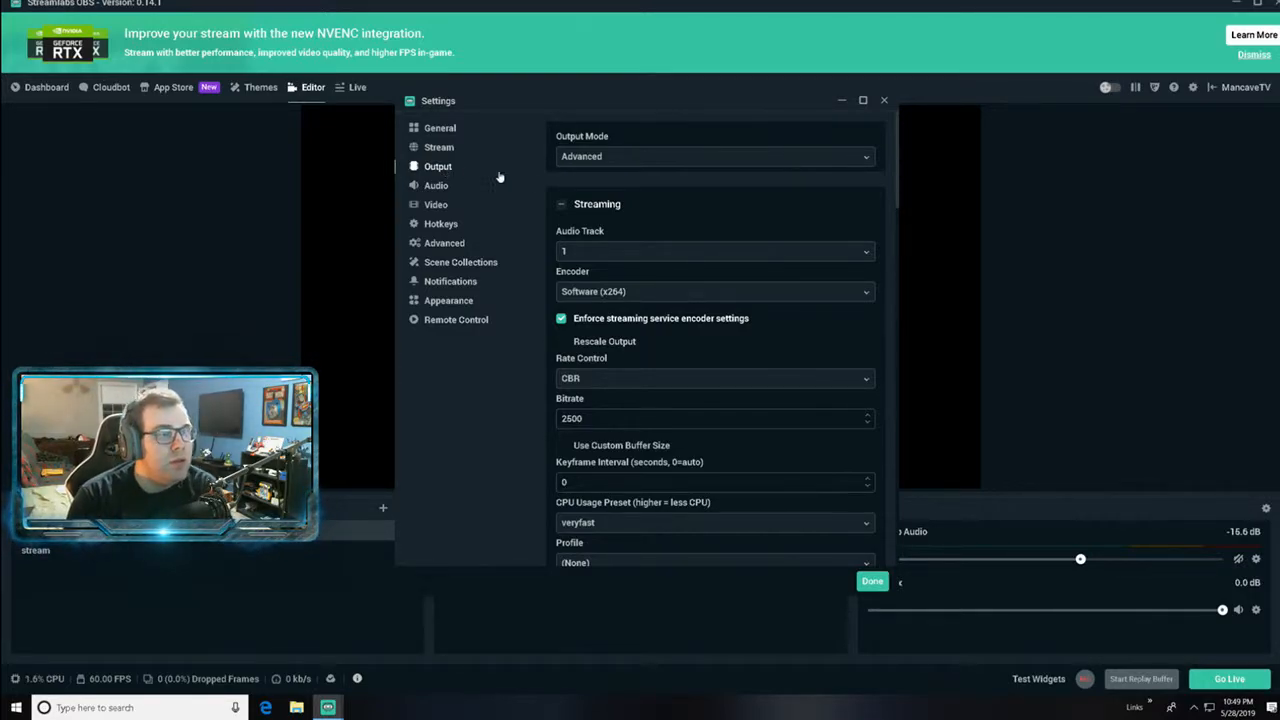
left_click(616, 168)
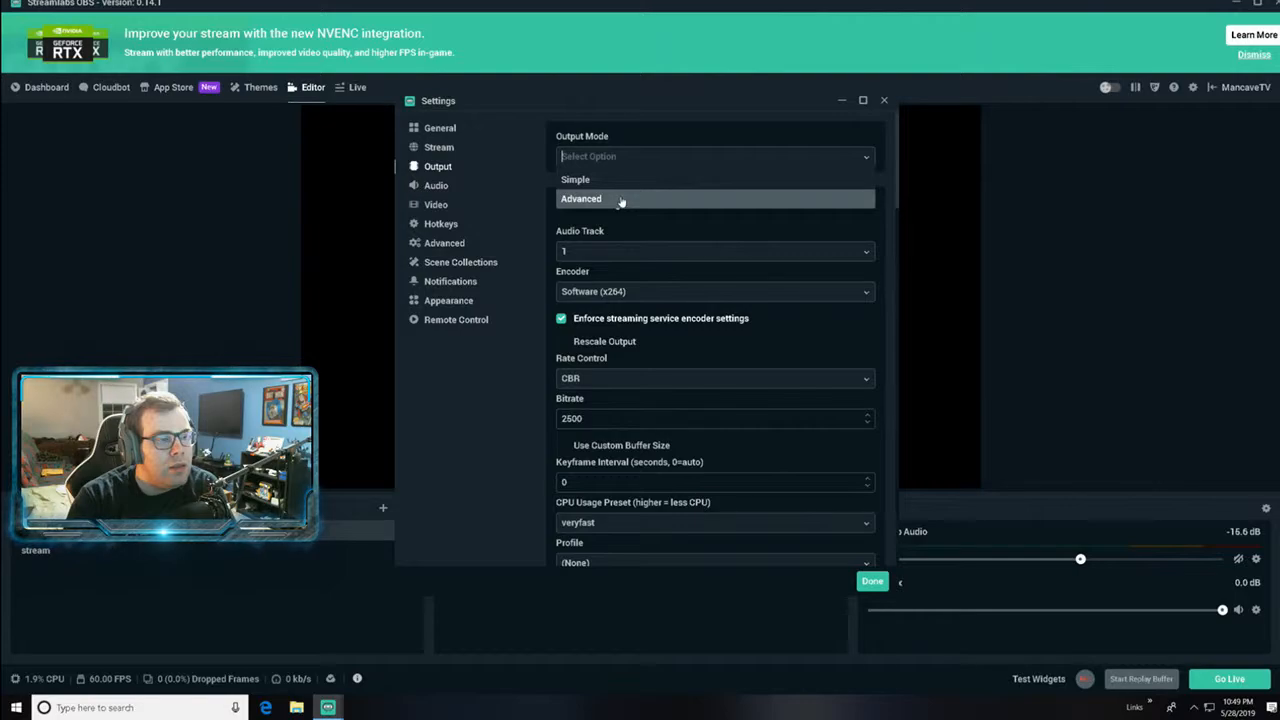
left_click(620, 199)
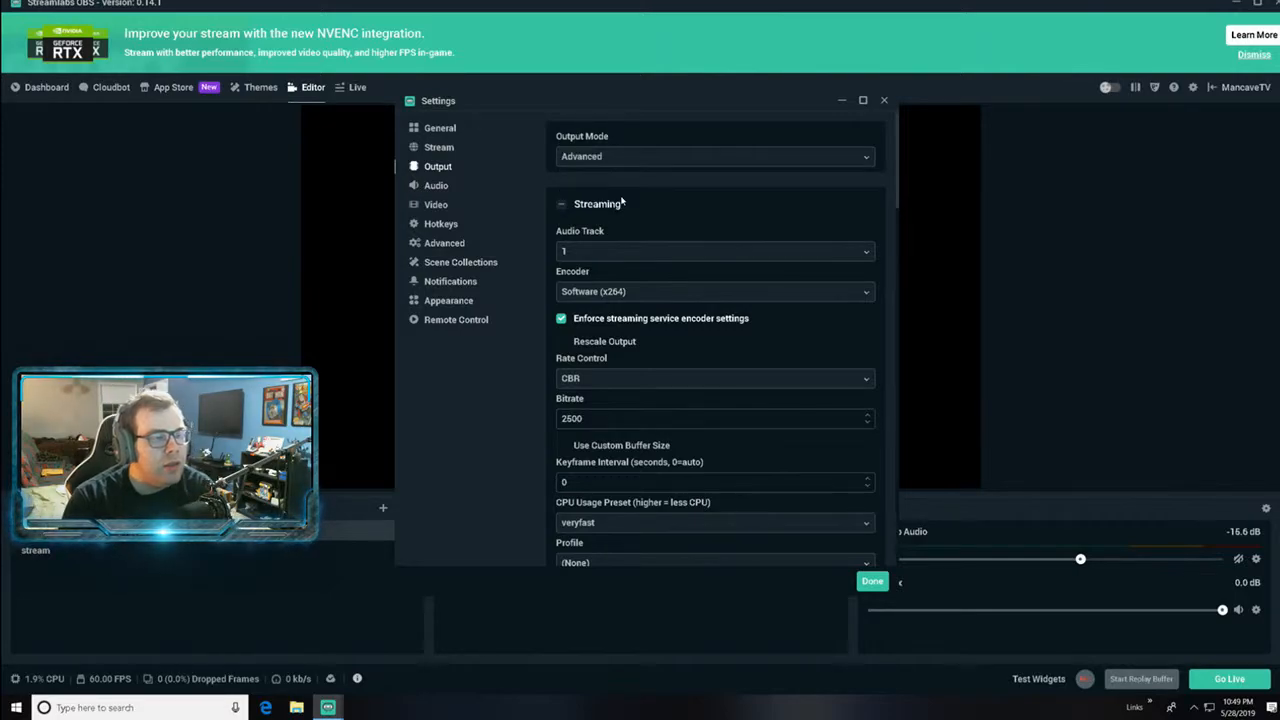
left_click(619, 290)
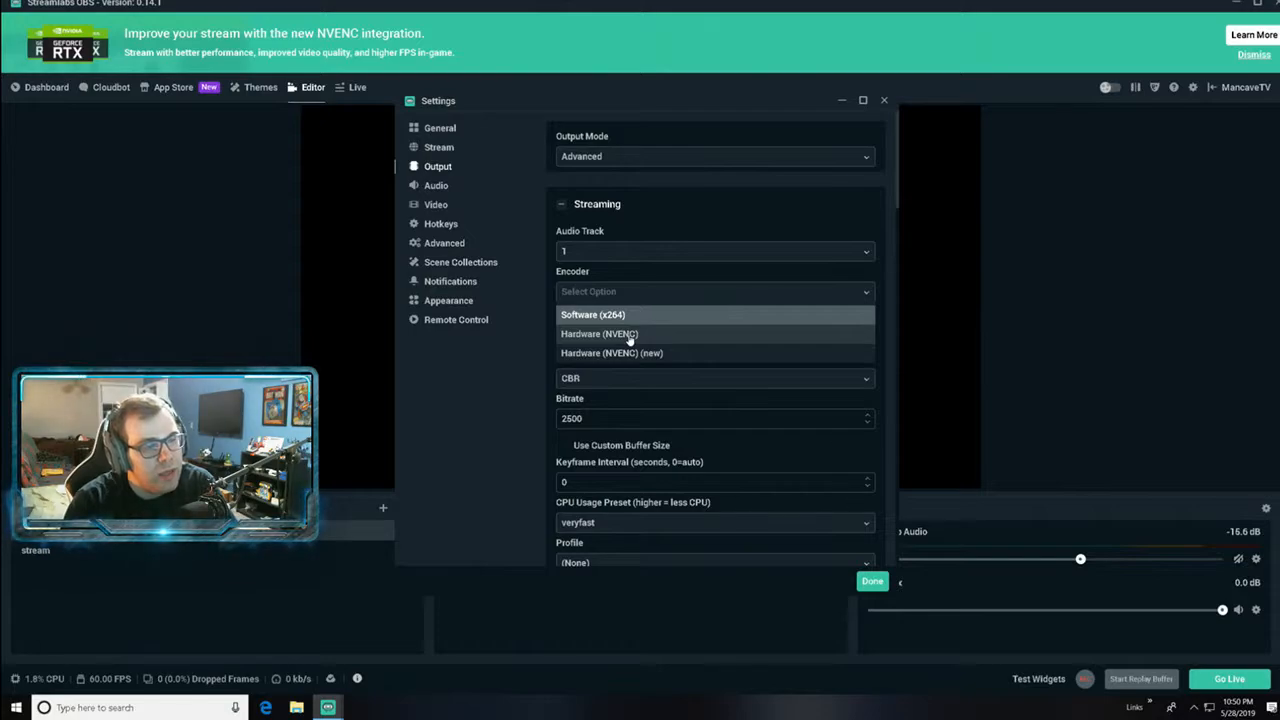
left_click(612, 315)
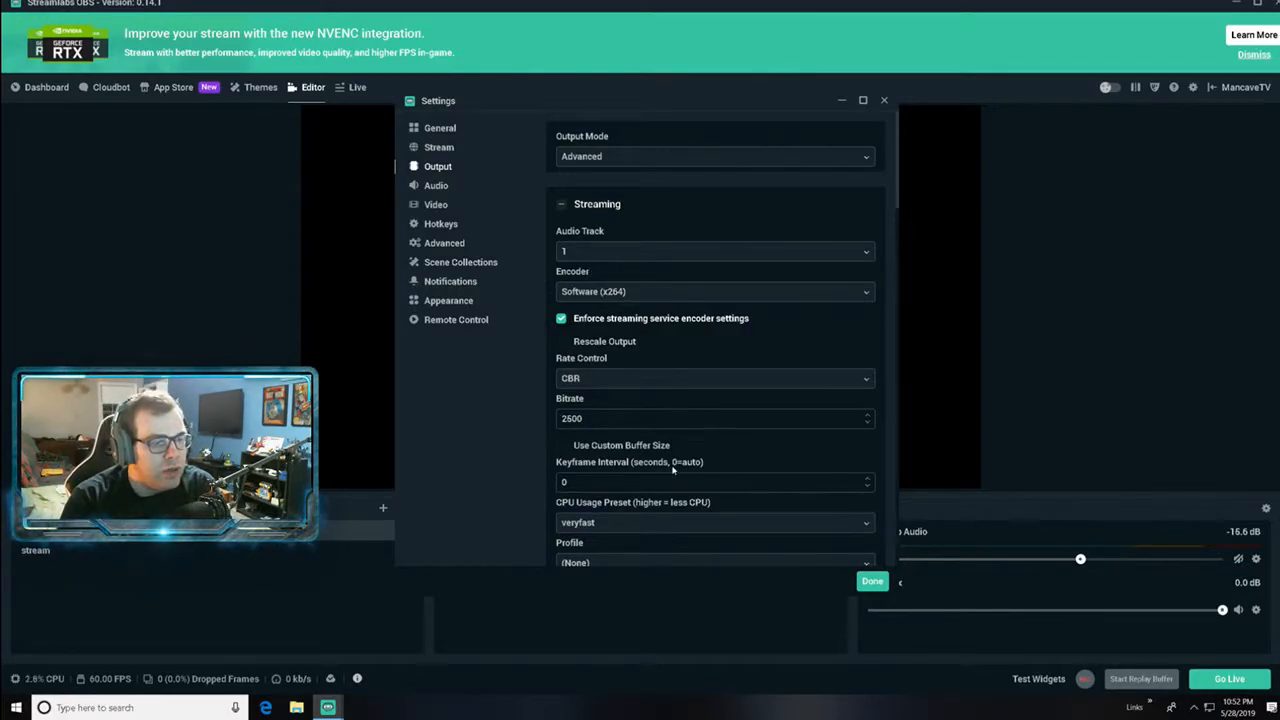
Maximize the settings window and choose veryfast as the streaming encoder's CPU usage preset
scroll(680, 490, "down", 2)
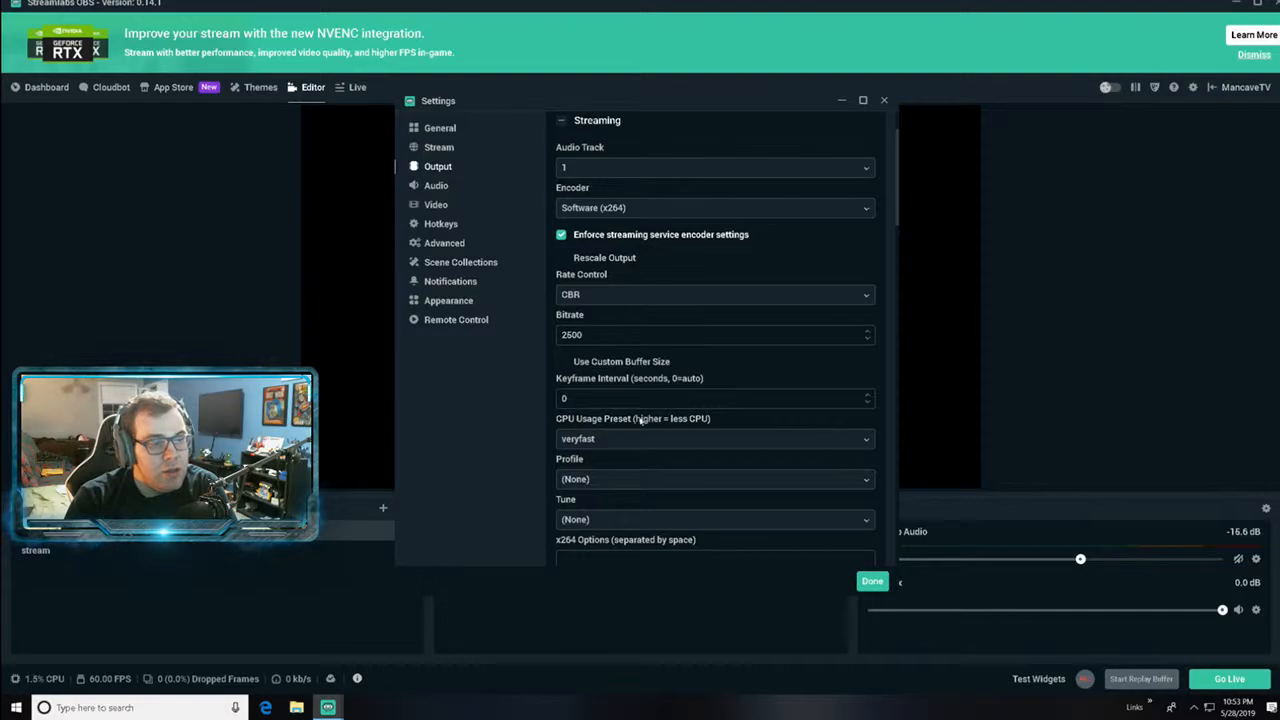
left_click(624, 441)
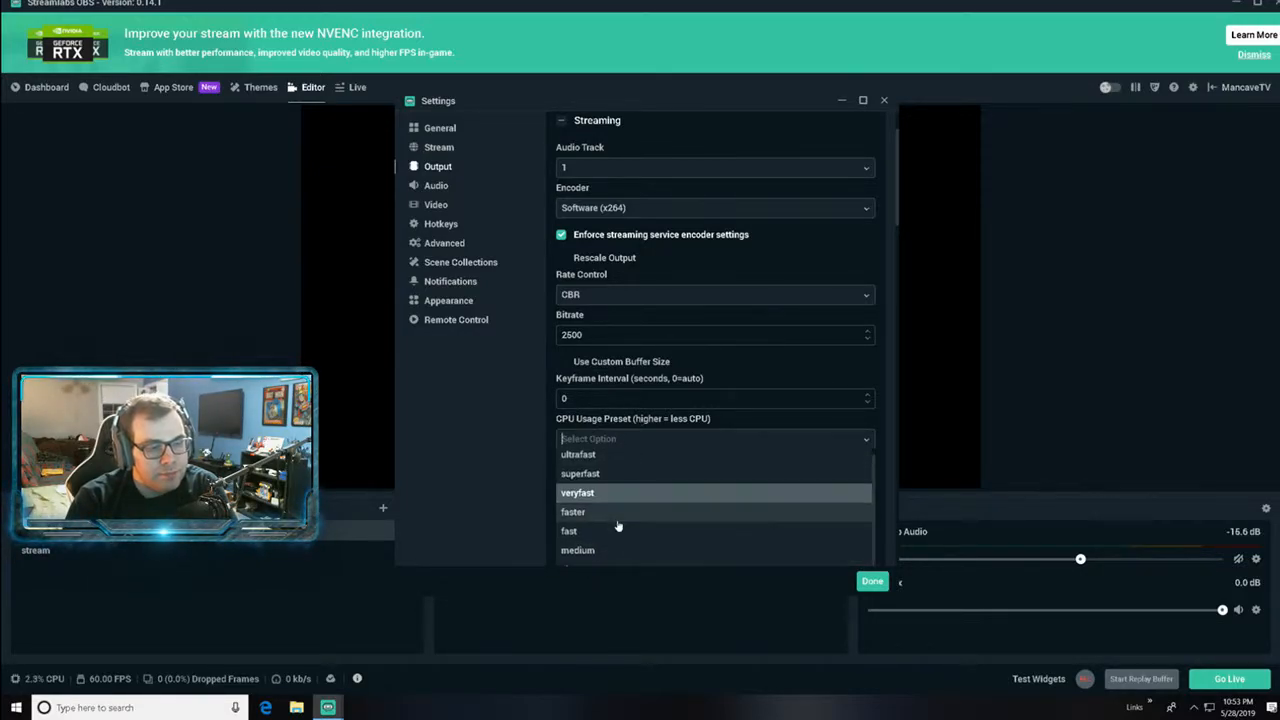
scroll(618, 527, "down", 2)
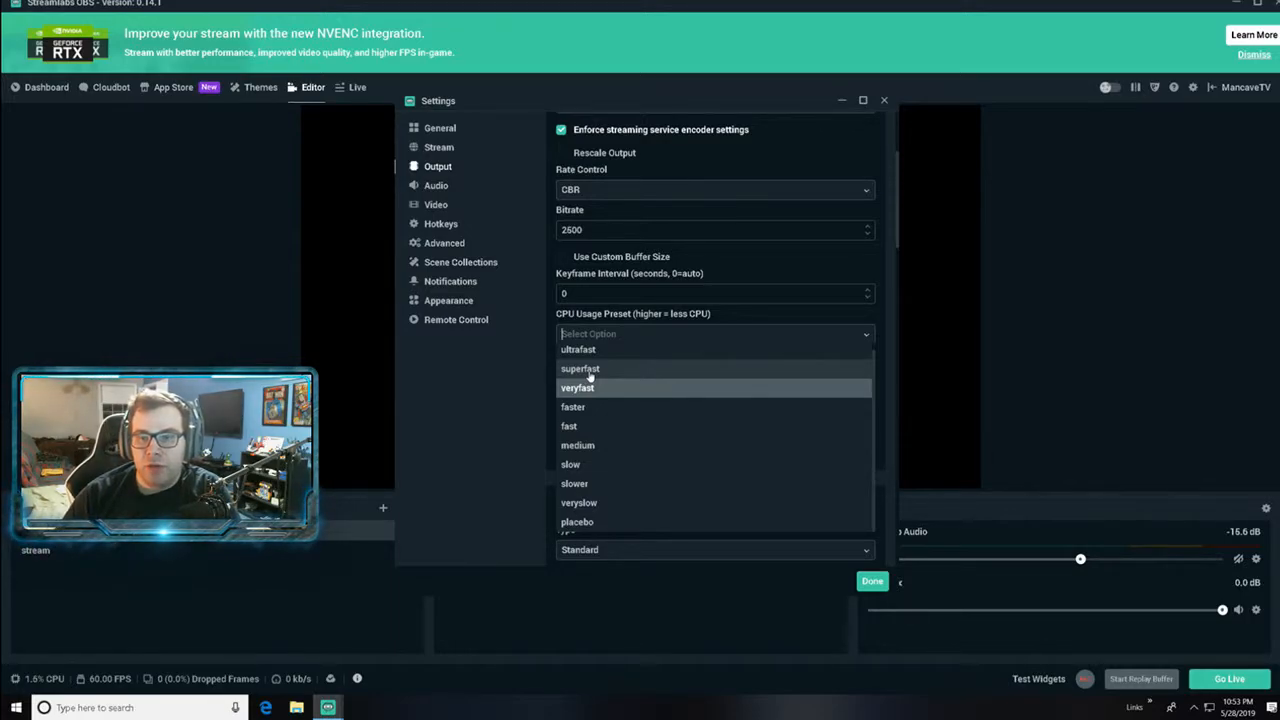
left_click(863, 111)
left_click(863, 101)
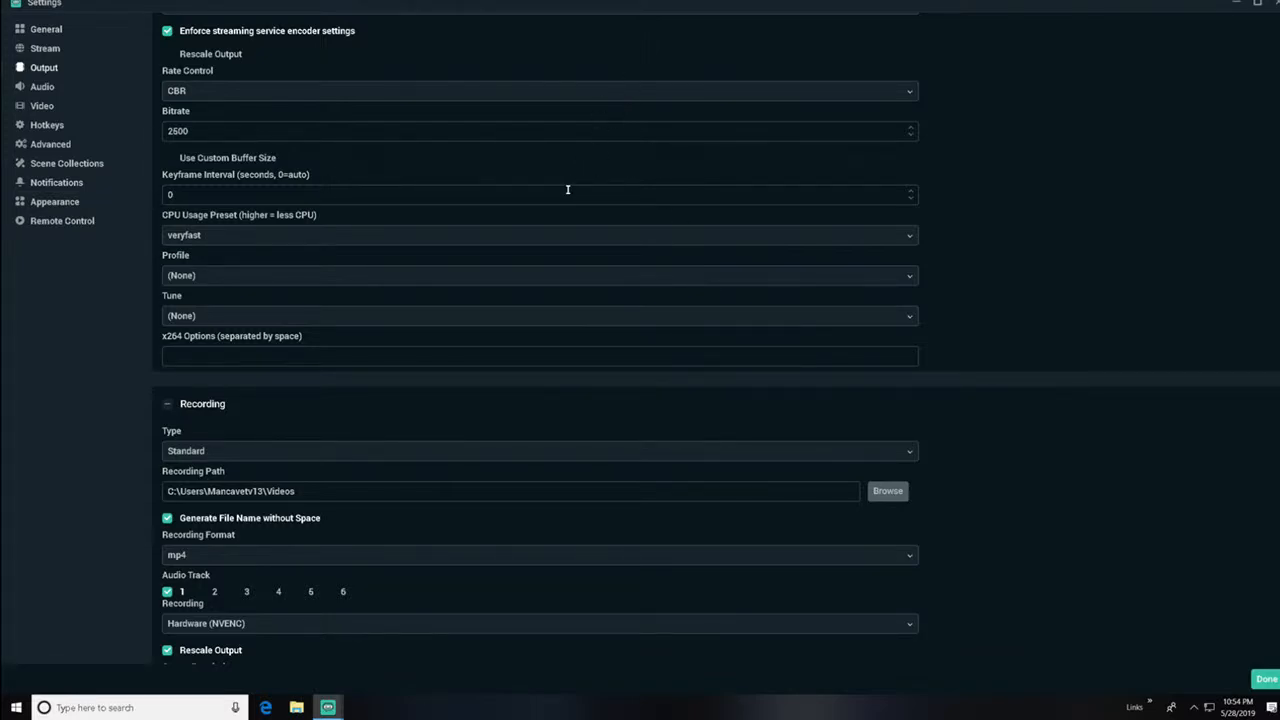
left_click(235, 238)
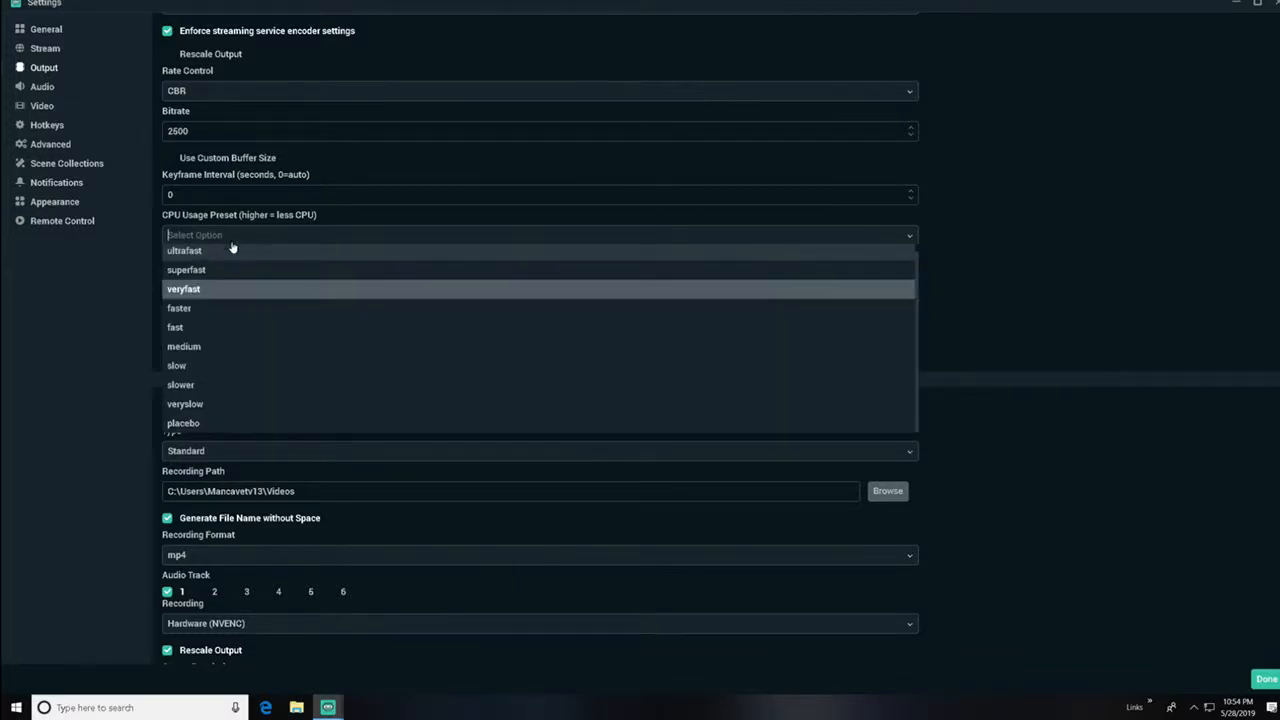
left_click(200, 290)
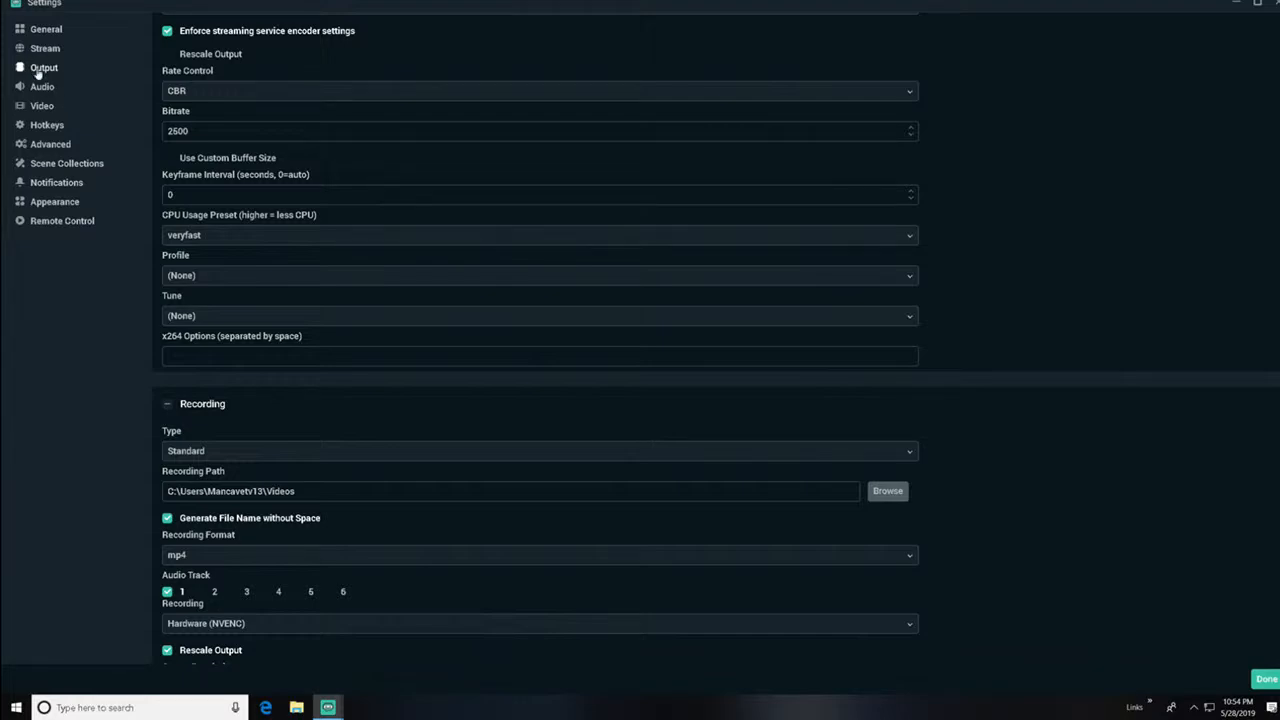
In the video settings, try a base canvas resolution of 1280x720, then set it to 1920x1080
left_click(44, 108)
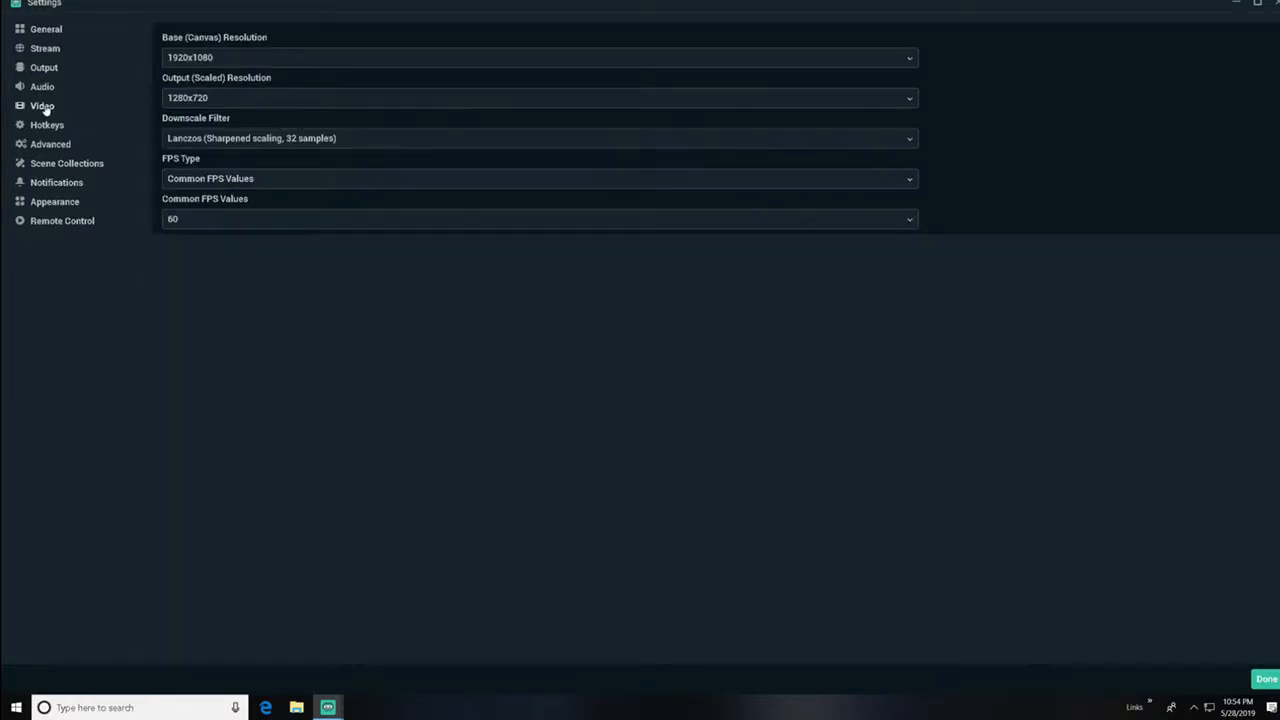
left_click(209, 57)
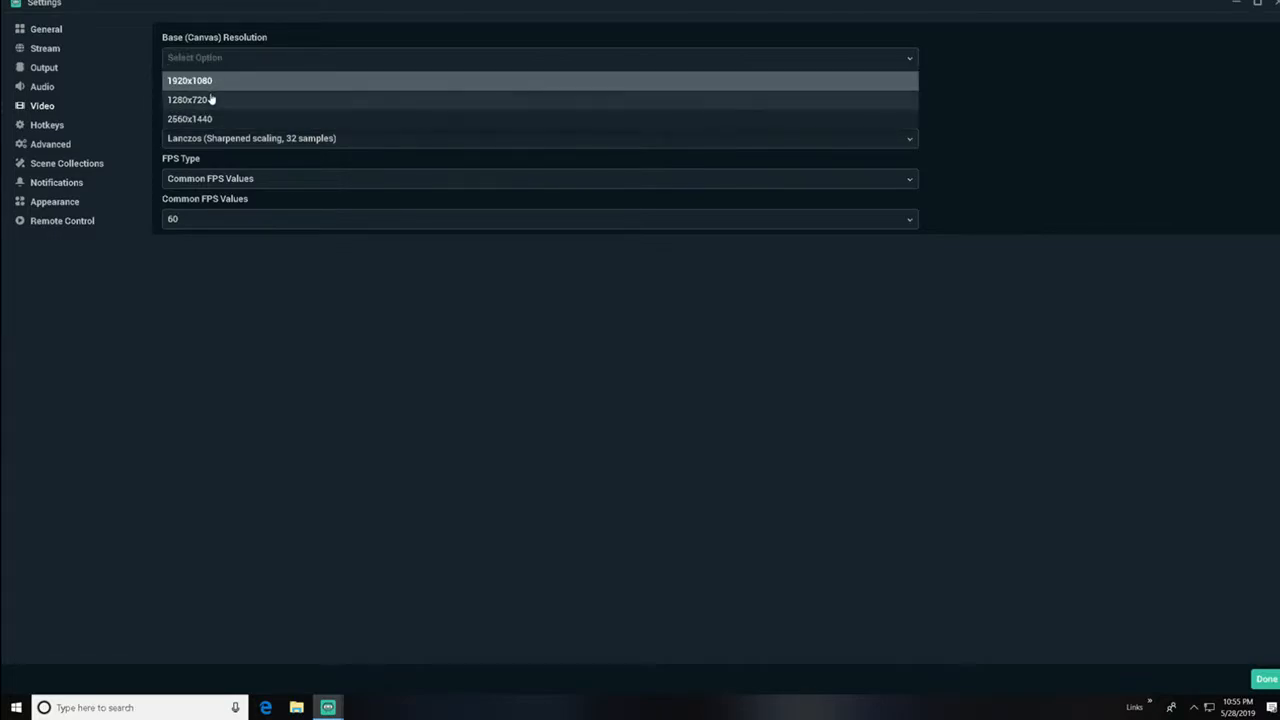
left_click(211, 98)
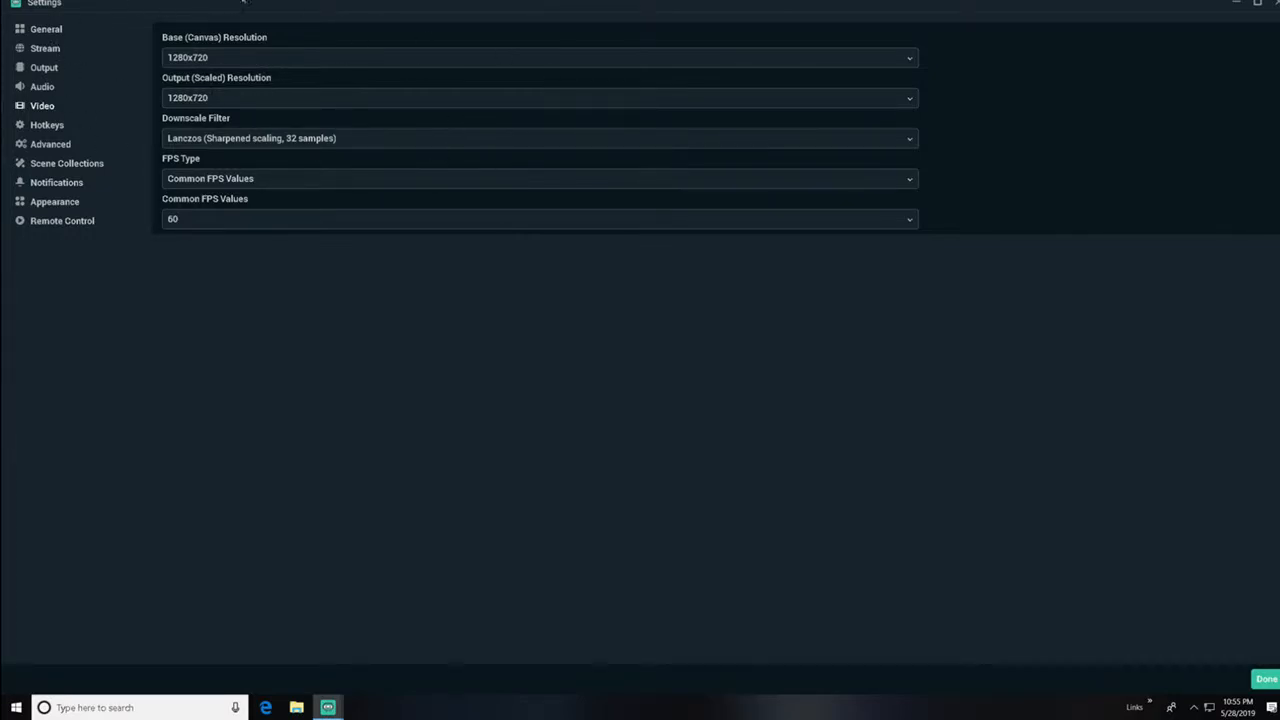
left_click(229, 62)
left_click(230, 78)
Try the Bilinear downscale filter, then switch back to Lanczos (Sharpened scaling, 32 samples)
left_click(214, 142)
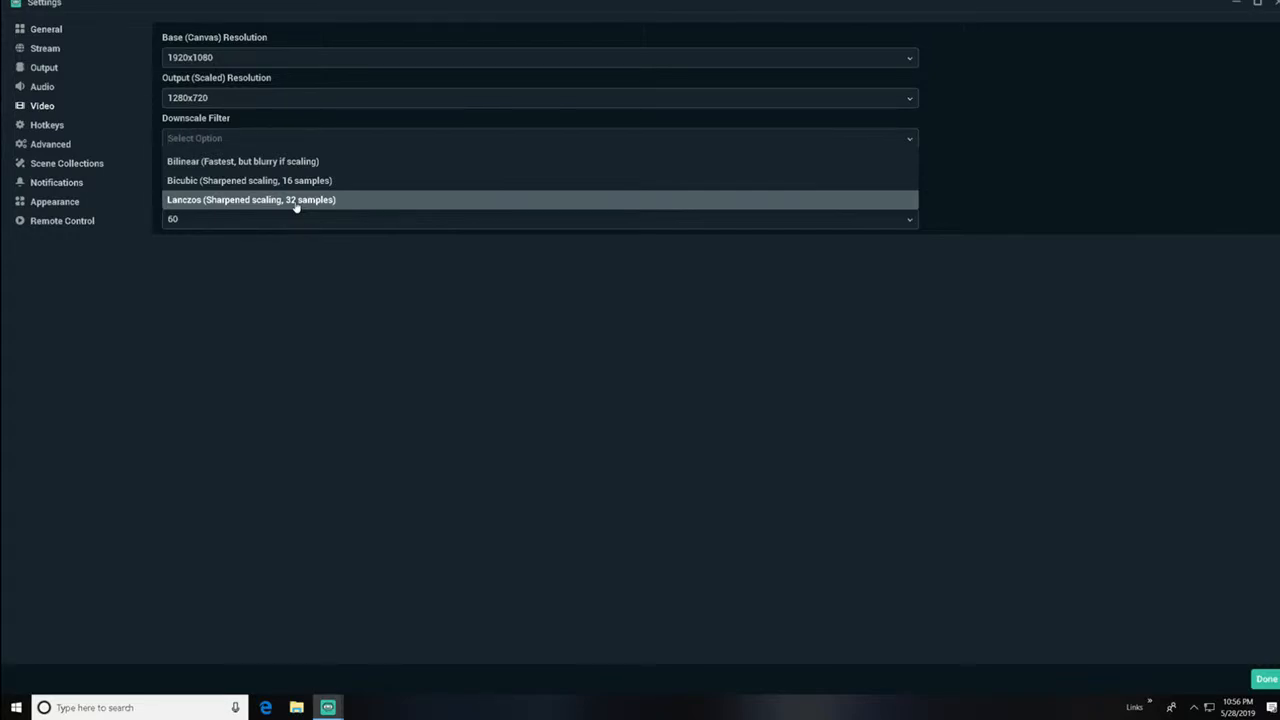
left_click(203, 163)
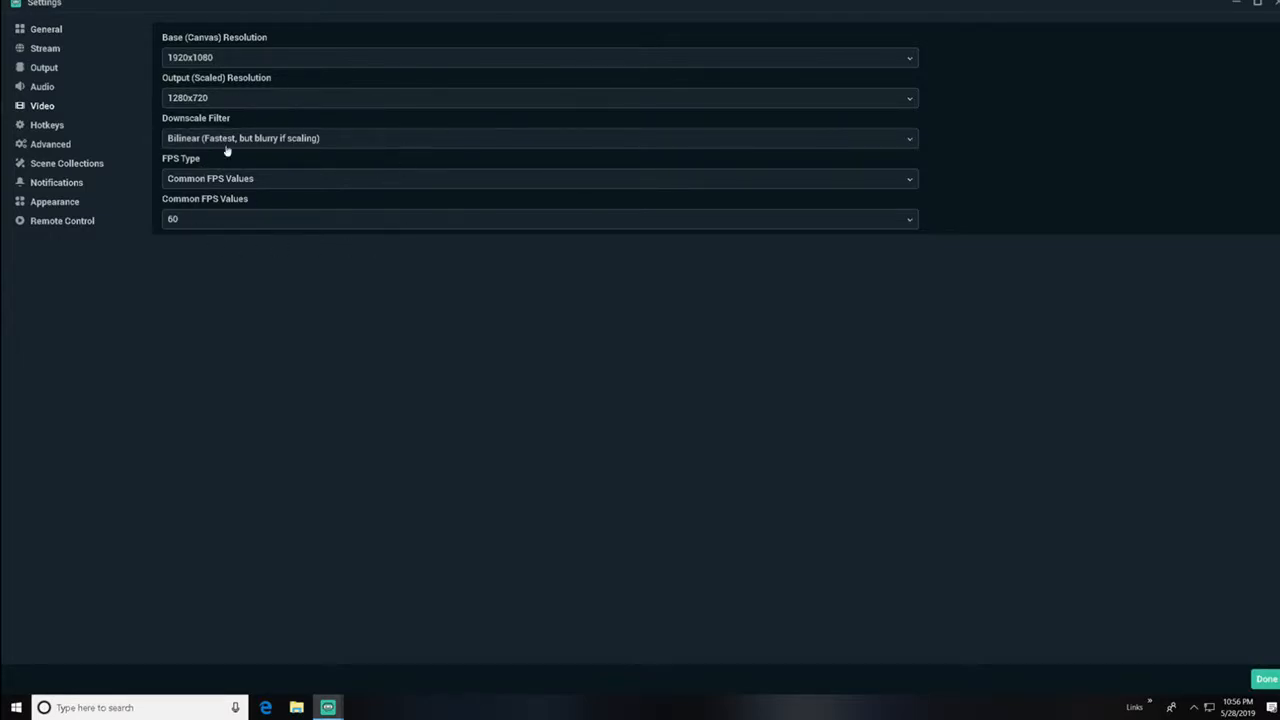
left_click(197, 142)
left_click(217, 200)
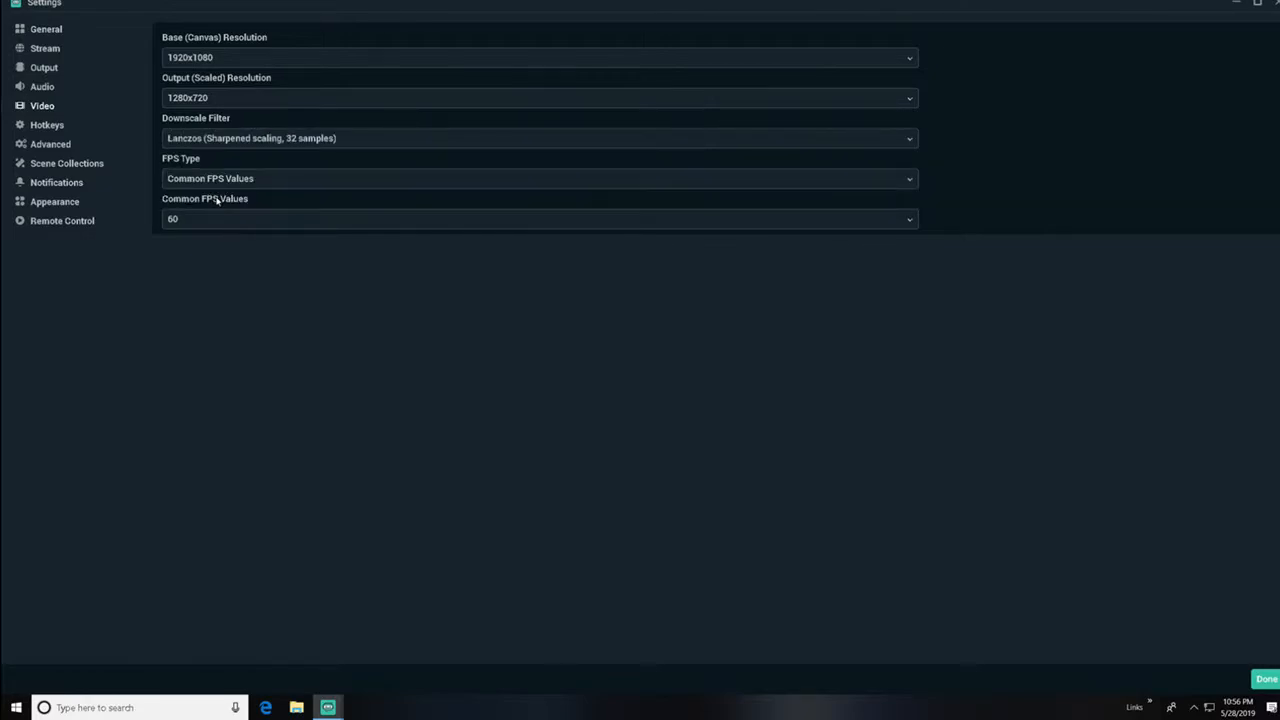